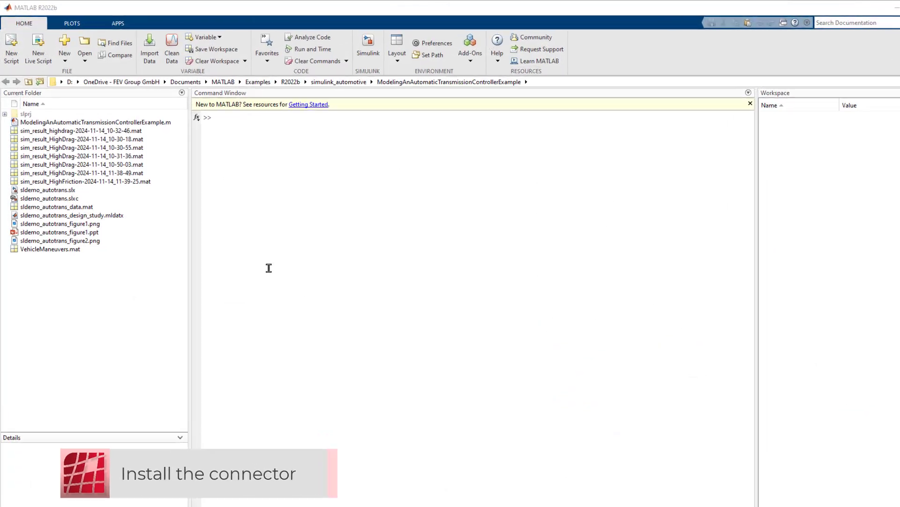
Search the Add-On Explorer for uniplot
{"action": "left_click", "coordinate": [115, 23]}
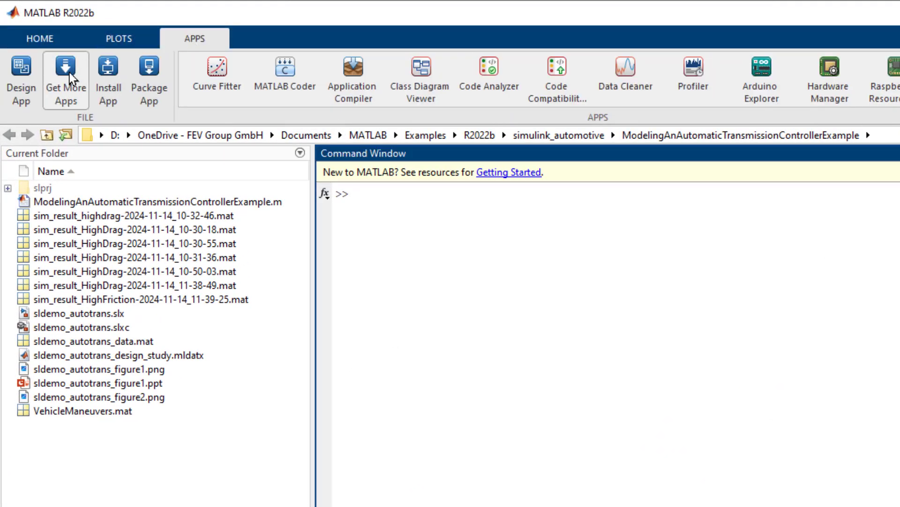
{"action": "left_click", "coordinate": [74, 89]}
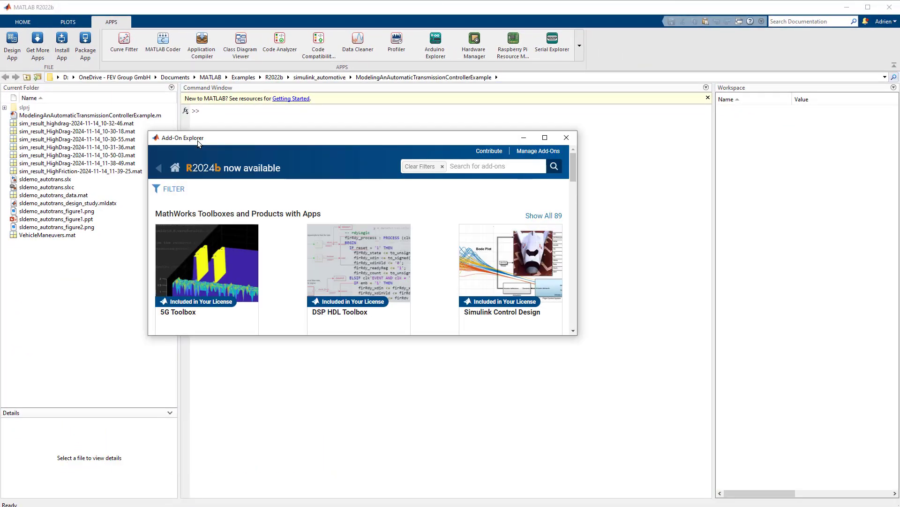
{"action": "left_click", "coordinate": [490, 165]}
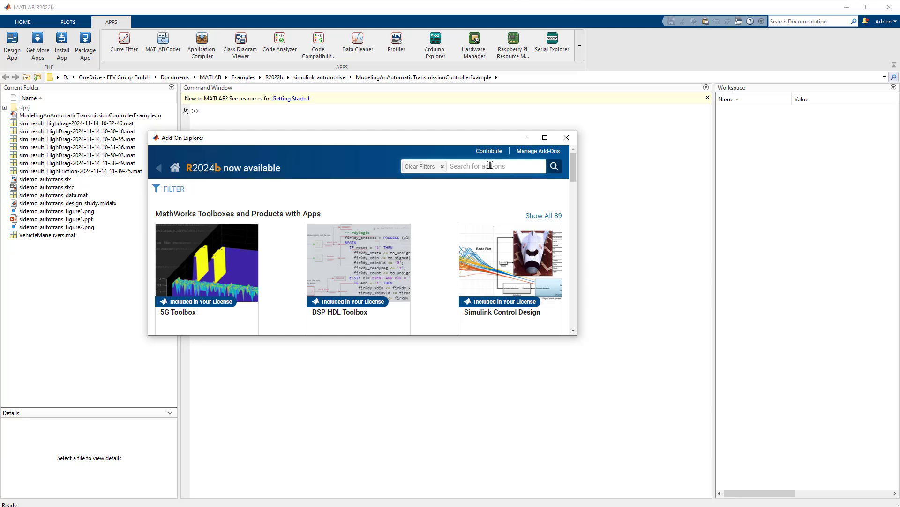
{"action": "type", "text": "uniplot"}
{"action": "key", "text": "Return"}
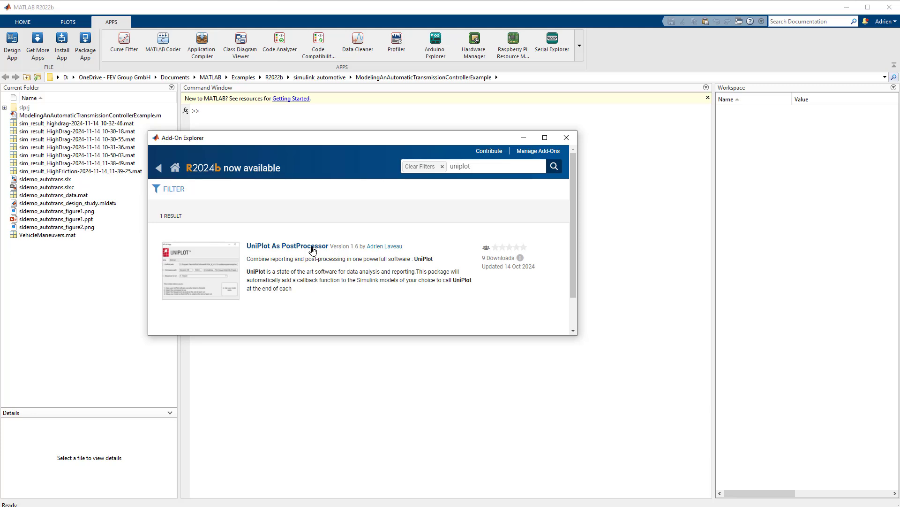
Install the UniPlot As PostProcessor add-on, agree to its license, and close the Add-On Explorer
{"action": "left_click", "coordinate": [313, 250]}
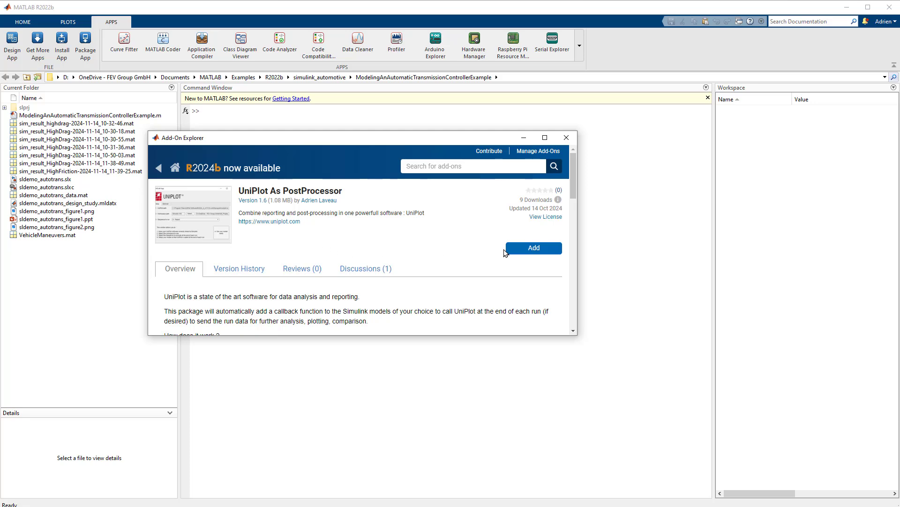
{"action": "left_click", "coordinate": [523, 252]}
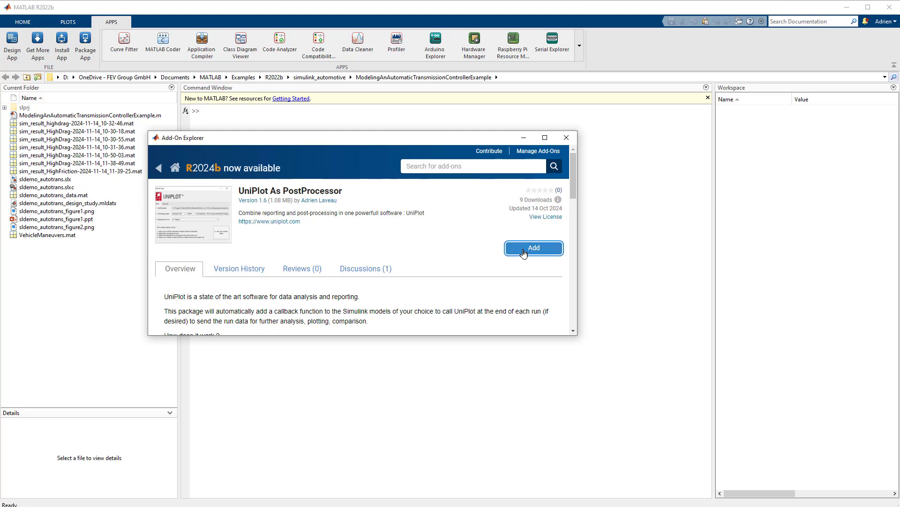
{"action": "scroll", "coordinate": [463, 238], "scroll_direction": "down", "scroll_amount": 5}
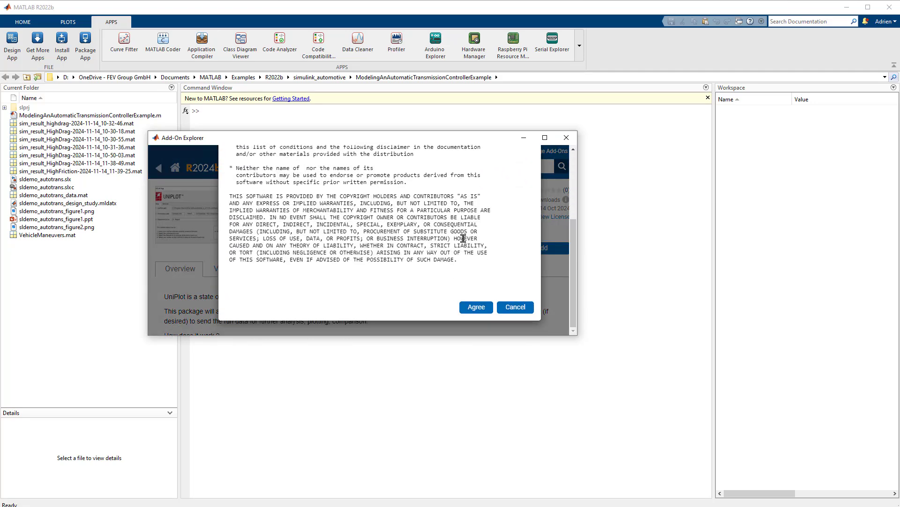
{"action": "left_click", "coordinate": [477, 307]}
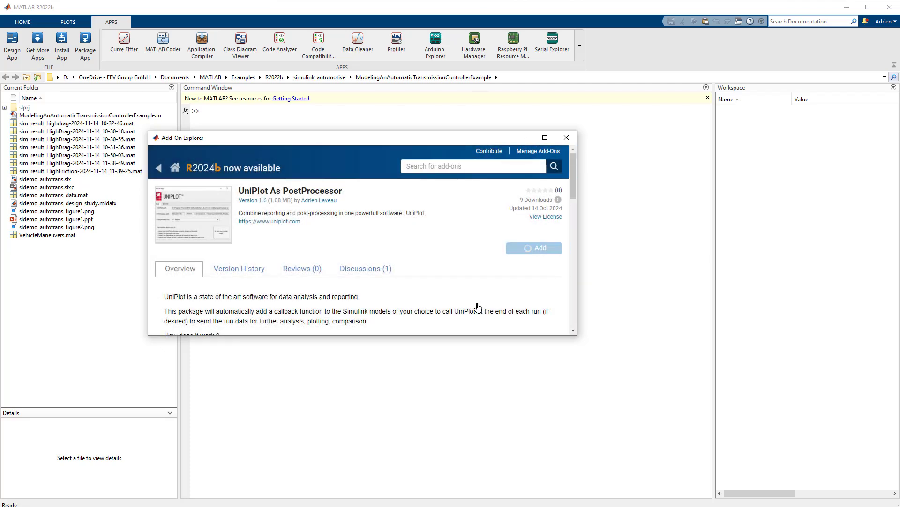
{"action": "left_click", "coordinate": [567, 138]}
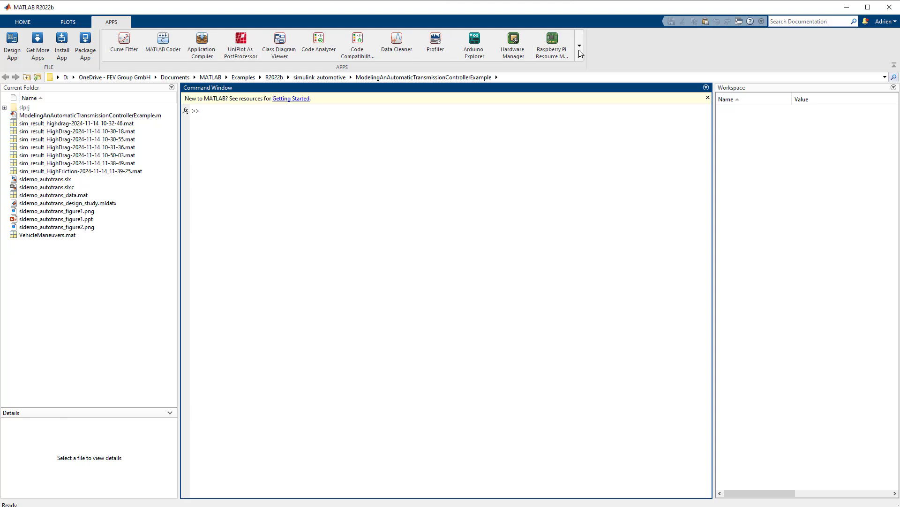
Open the sldemo_autotrans.slx model and make it ready for UniPlot with the UniPlot As PostProcessor app, using the sequence 1 - VIEW data in UniPlot
{"action": "left_click", "coordinate": [43, 180]}
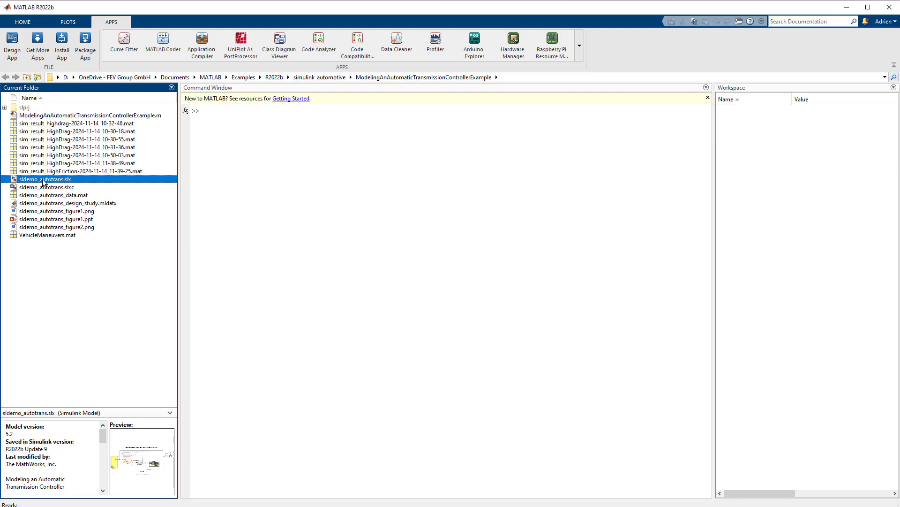
{"action": "left_click_drag", "start_coordinate": [161, 36], "coordinate": [313, 104]}
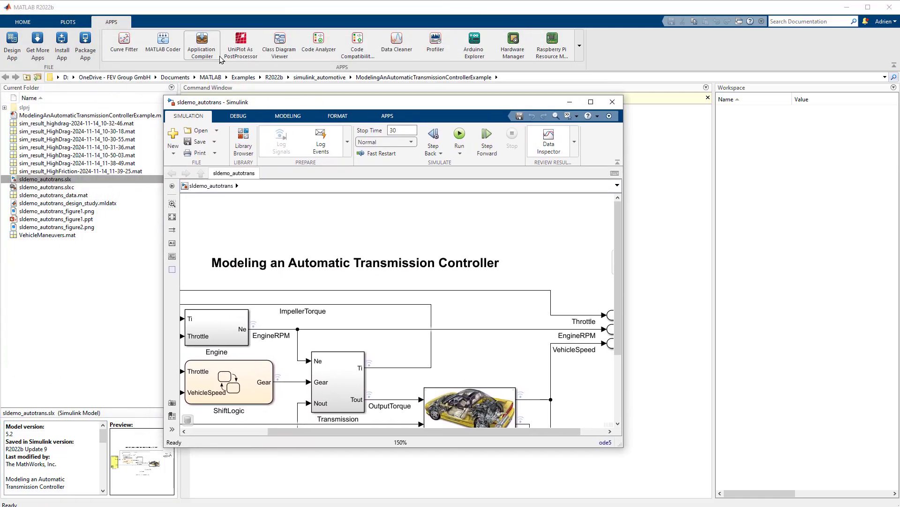
{"action": "left_click", "coordinate": [244, 51]}
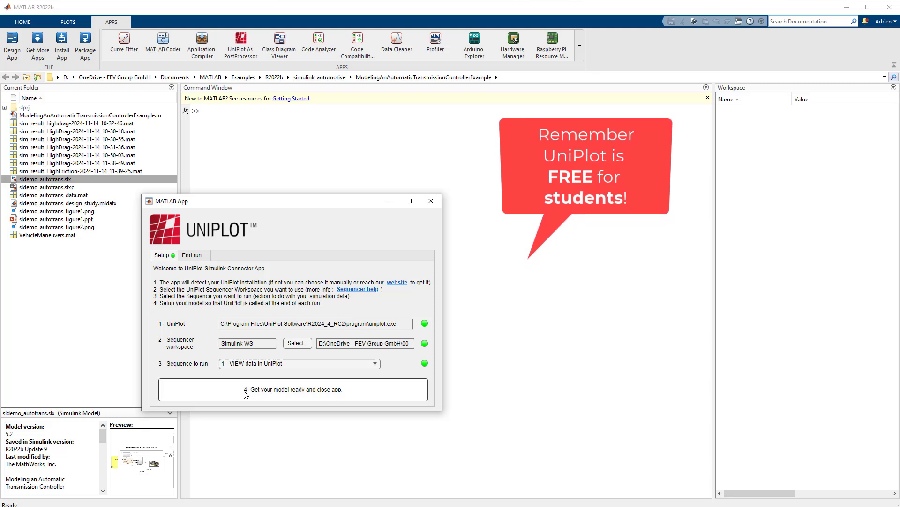
{"action": "left_click", "coordinate": [310, 394]}
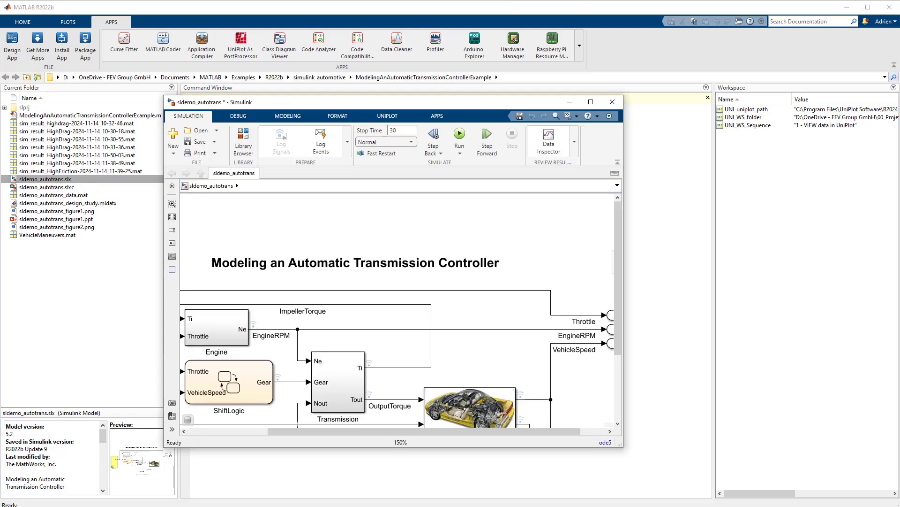
Maximize the sldemo_autotrans model window and access the UniPlot setup app from within the model
{"action": "left_click", "coordinate": [591, 102]}
{"action": "left_click", "coordinate": [213, 19]}
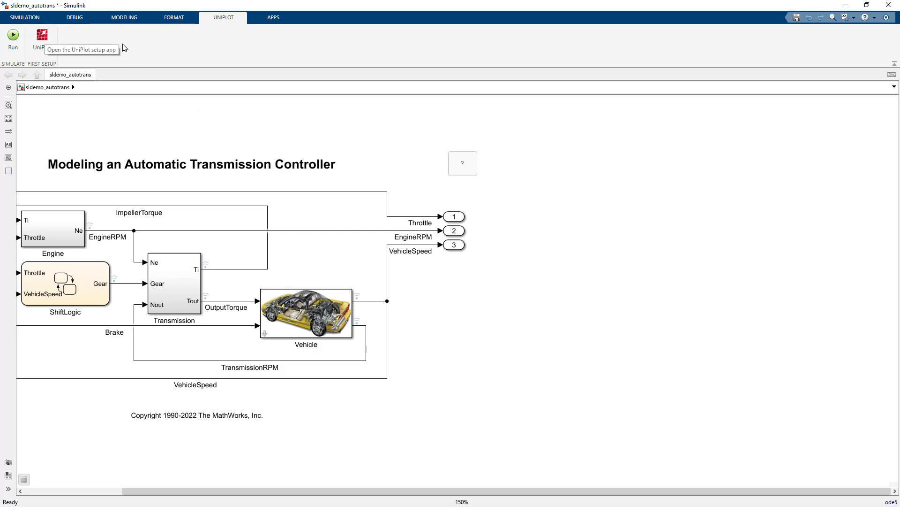
{"action": "left_click", "coordinate": [42, 37]}
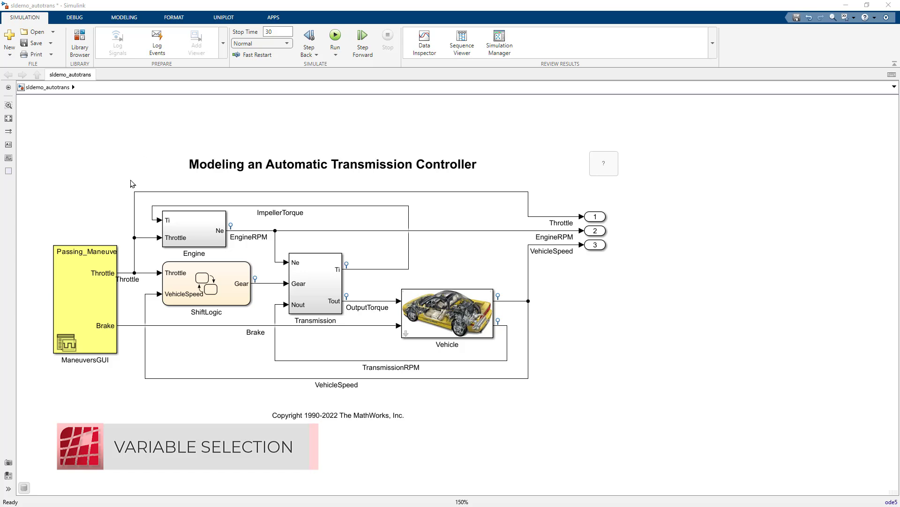
Enable signal logging for all signals connecting the blocks of the transmission model and run the simulation
{"action": "left_click_drag", "start_coordinate": [126, 180], "coordinate": [545, 394]}
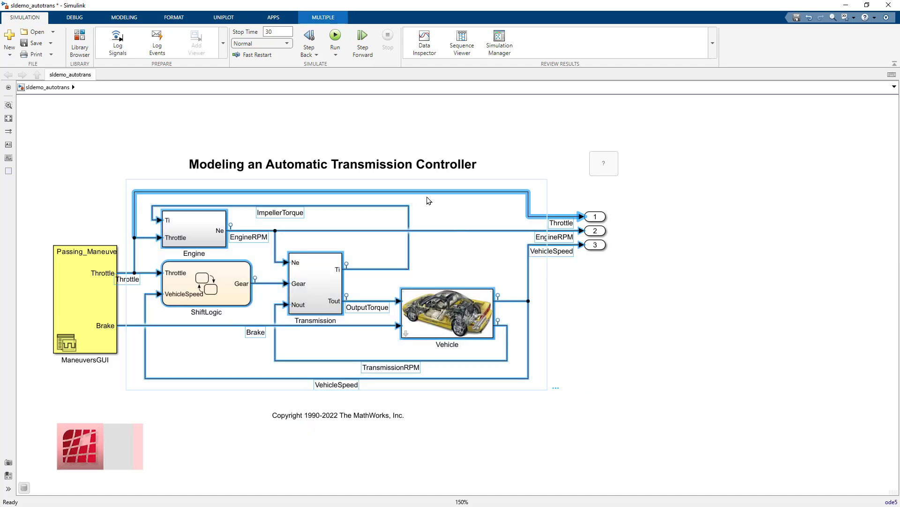
{"action": "left_click", "coordinate": [115, 54]}
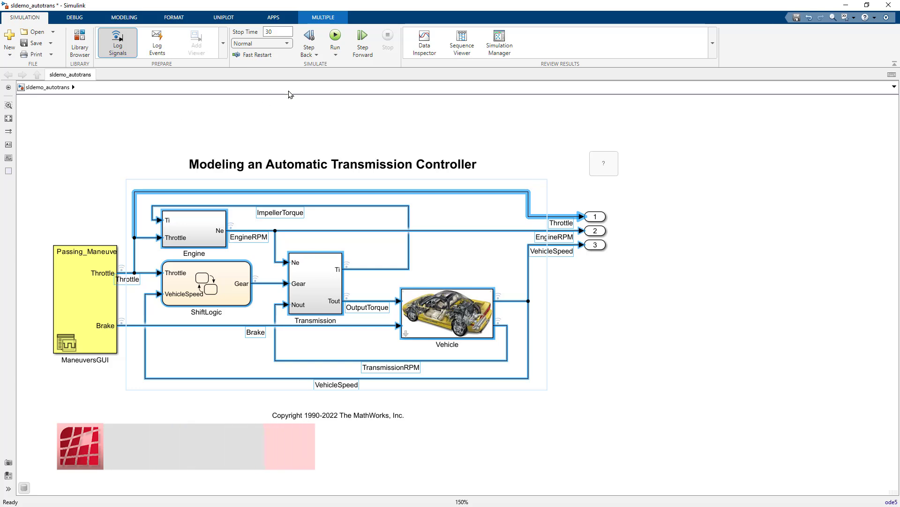
{"action": "left_click", "coordinate": [224, 18]}
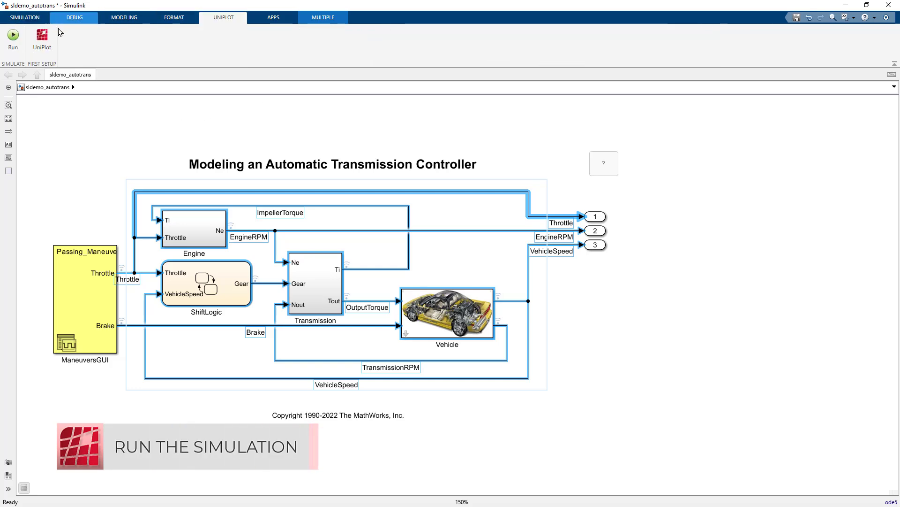
{"action": "left_click", "coordinate": [11, 41]}
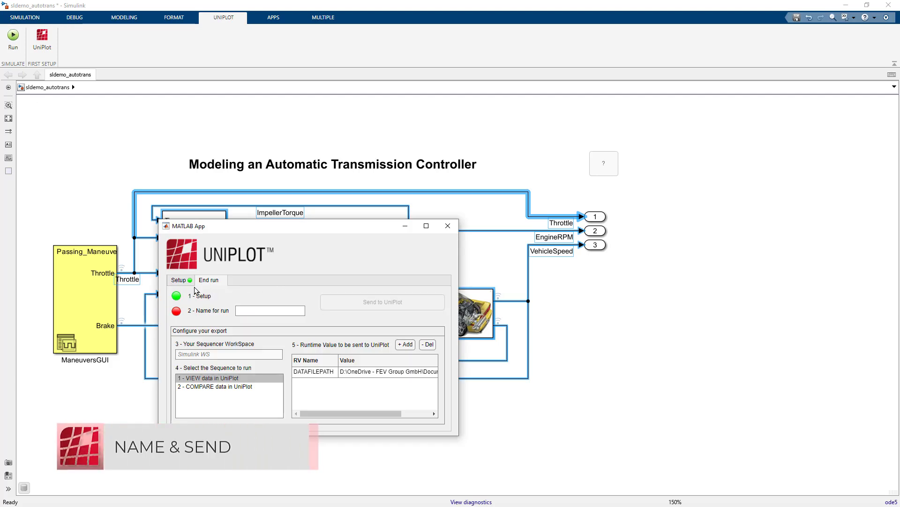
Name the run Base, send it to UniPlot with the sequence 1 - VIEW data in UniPlot, and acknowledge the data-loaded message
{"action": "left_click", "coordinate": [248, 309]}
{"action": "type", "text": "Ba"}
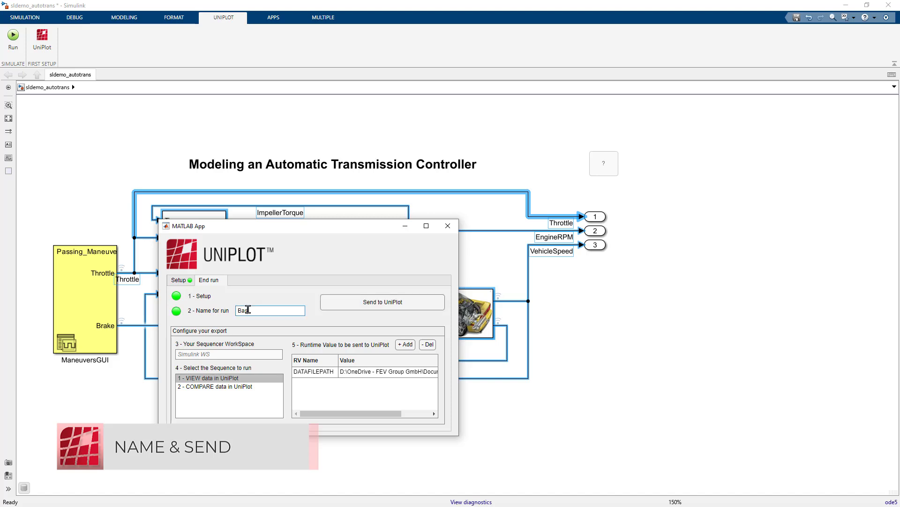
{"action": "type", "text": "se"}
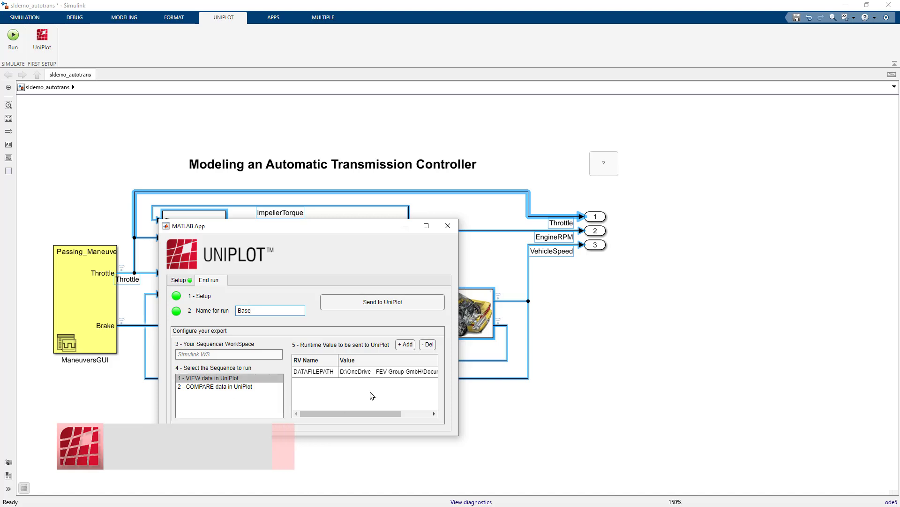
{"action": "left_click", "coordinate": [368, 306]}
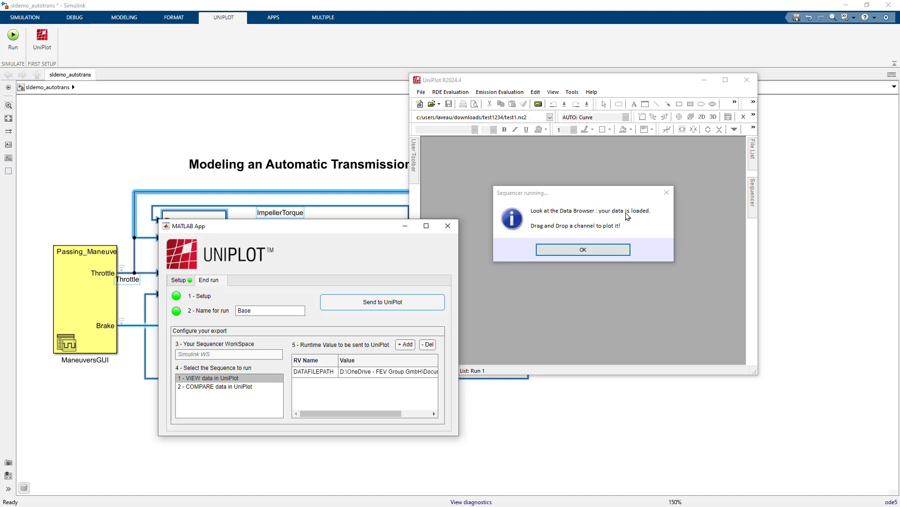
{"action": "left_click", "coordinate": [586, 246]}
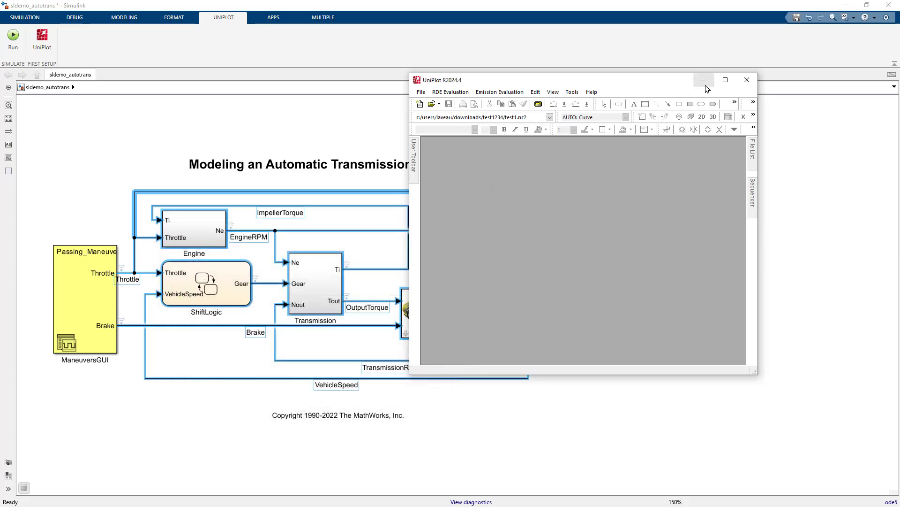
Enlarge the UniPlot window and create a new document from the Empty Page (Portrait A4) template
{"action": "left_click", "coordinate": [725, 80]}
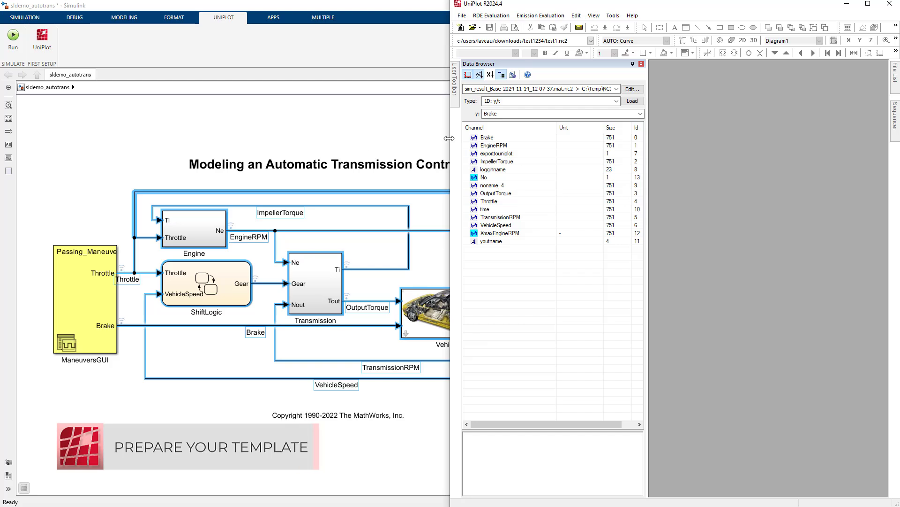
{"action": "left_click", "coordinate": [488, 138]}
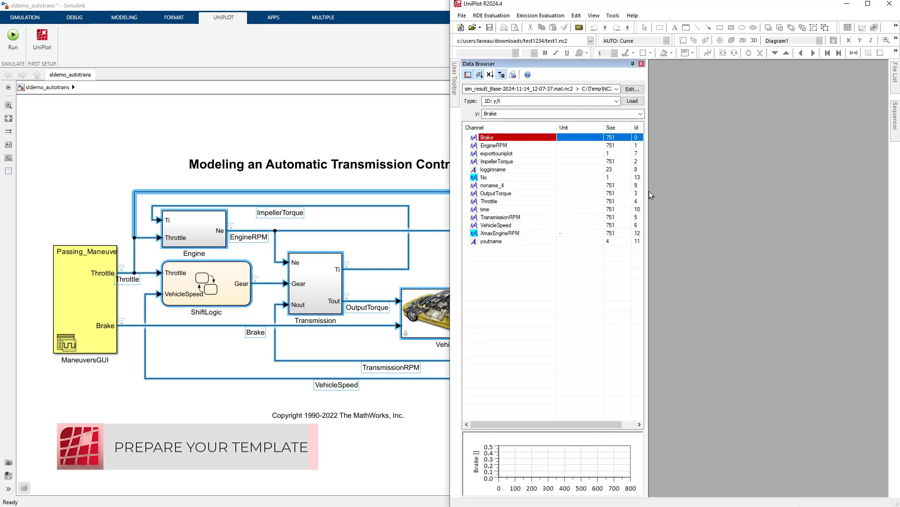
{"action": "left_click_drag", "start_coordinate": [450, 169], "coordinate": [262, 168]}
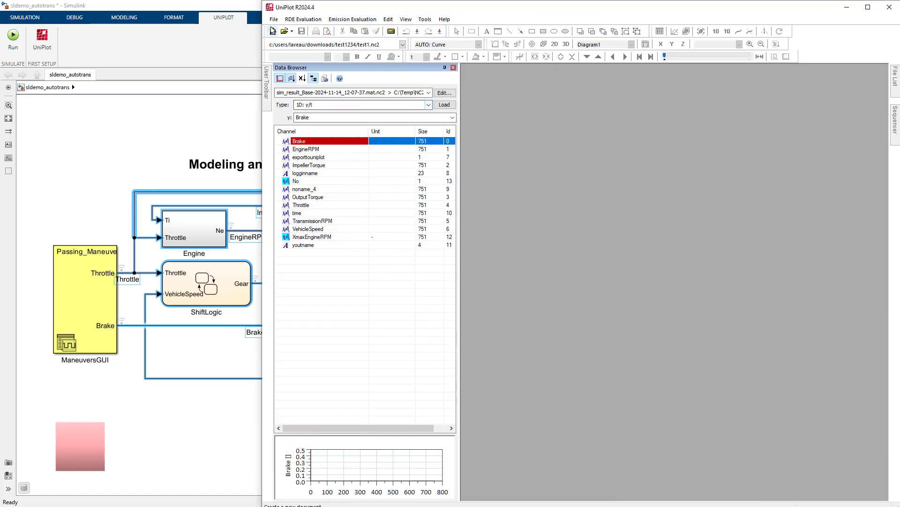
{"action": "left_click", "coordinate": [272, 31]}
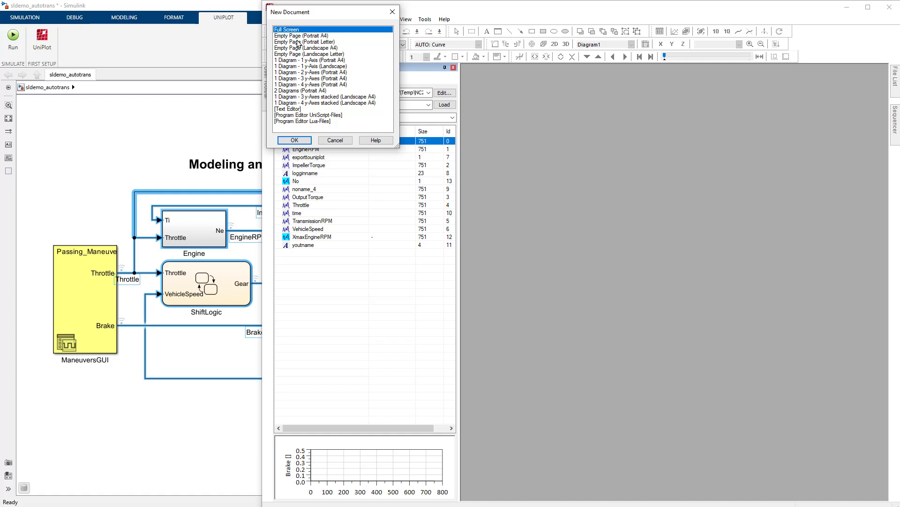
{"action": "left_click", "coordinate": [305, 37]}
{"action": "left_click", "coordinate": [294, 141]}
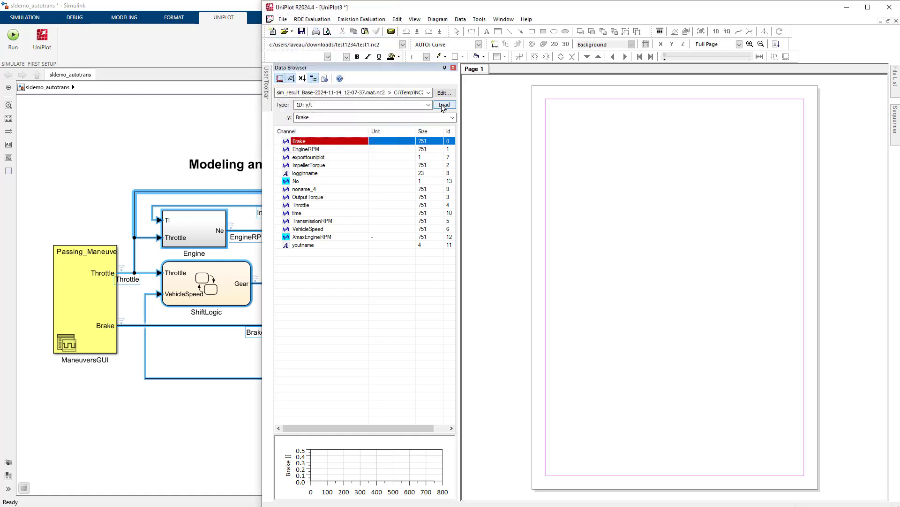
Plot the EngineRPM channel over time on the page and shrink the diagram to fit the lower part within the margins
{"action": "key", "text": "Down"}
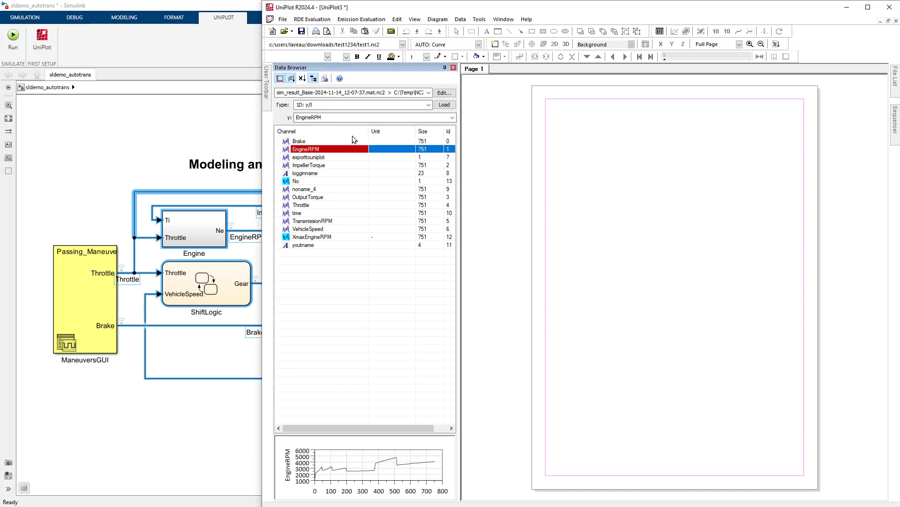
{"action": "left_click", "coordinate": [444, 105]}
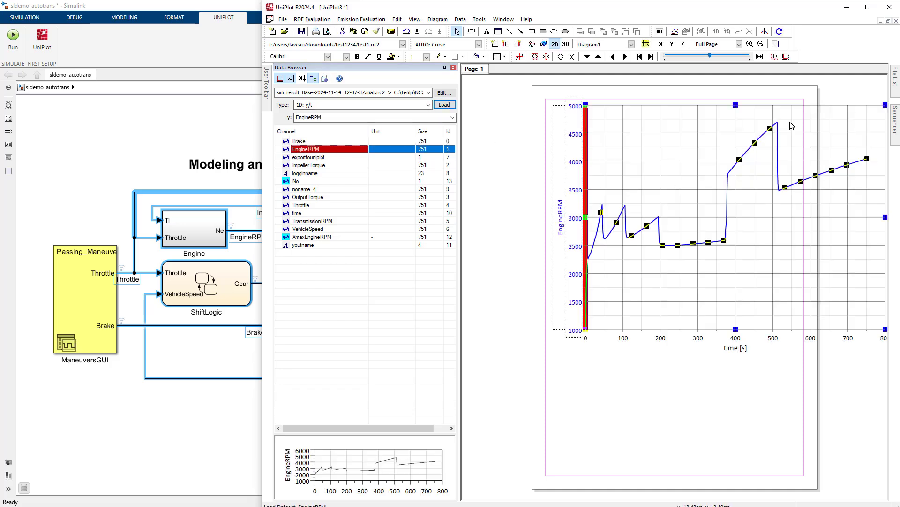
{"action": "left_click_drag", "start_coordinate": [811, 118], "coordinate": [756, 231]}
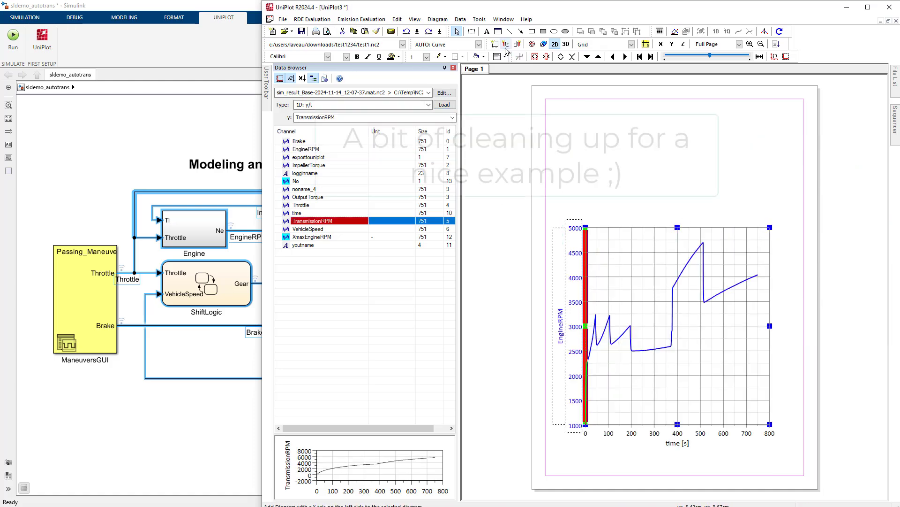
Add the TransmissionRPM channel as a second curve and stack its diagram directly below the EngineRPM diagram with aligned y-axes and a shared time axis
{"action": "left_click", "coordinate": [506, 45]}
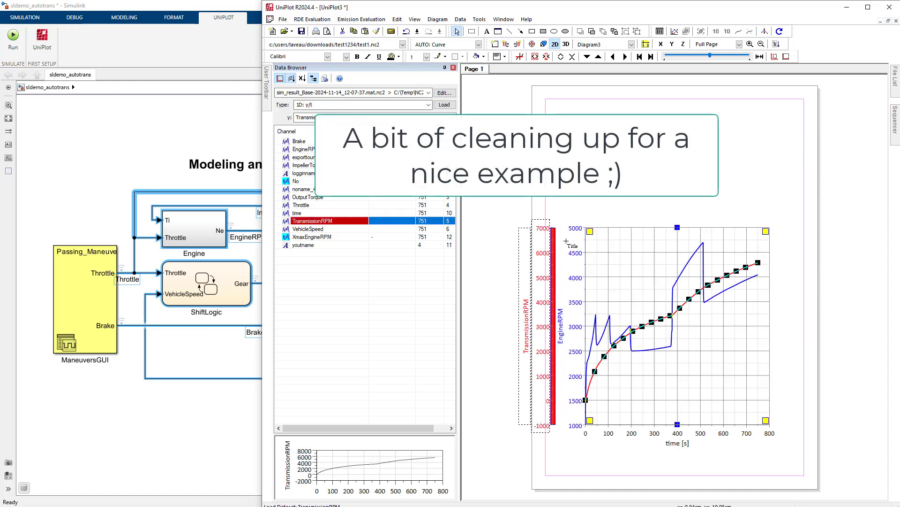
{"action": "left_click", "coordinate": [660, 334]}
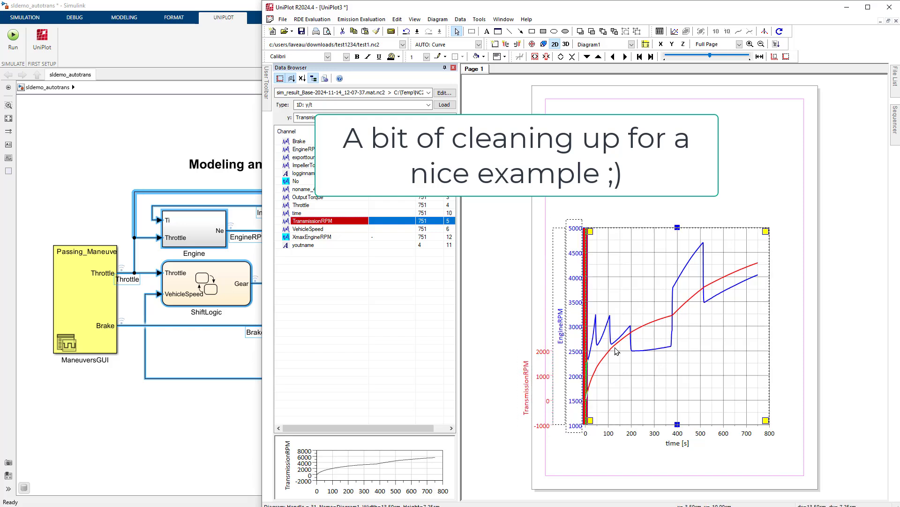
{"action": "left_click_drag", "start_coordinate": [677, 424], "coordinate": [677, 327]}
{"action": "left_click_drag", "start_coordinate": [554, 387], "coordinate": [585, 387]}
{"action": "left_click", "coordinate": [786, 56]}
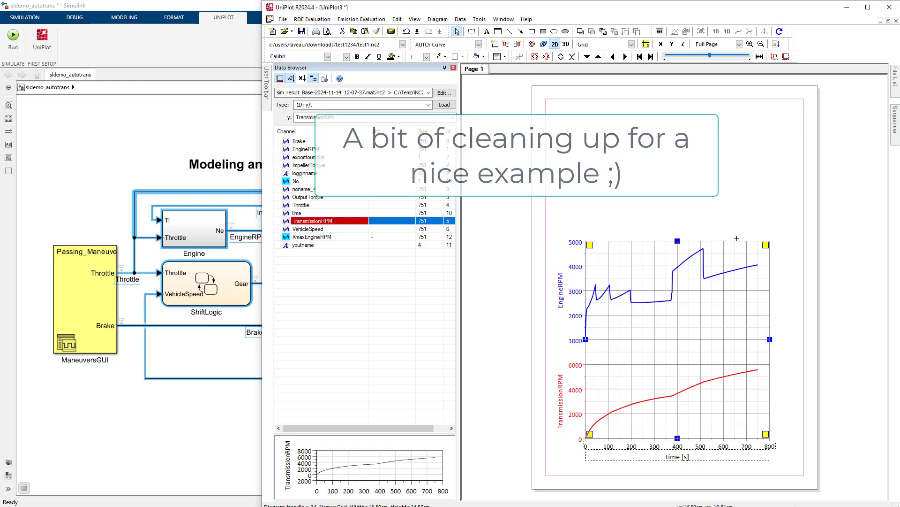
{"action": "left_click", "coordinate": [746, 220]}
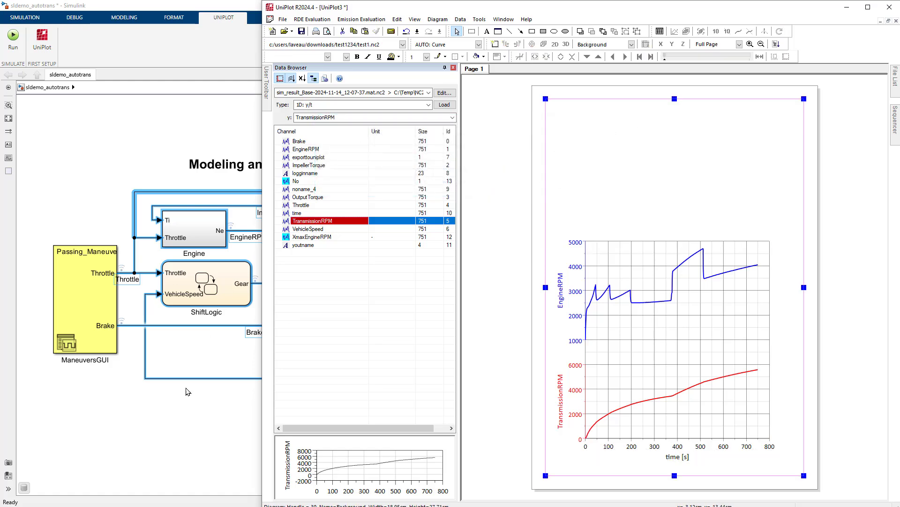
Capture the Simulink block diagram as a screenshot and paste it into the empty area above the diagrams on the UniPlot page
{"action": "left_click", "coordinate": [187, 392]}
{"action": "key", "text": "super+shift+s"}
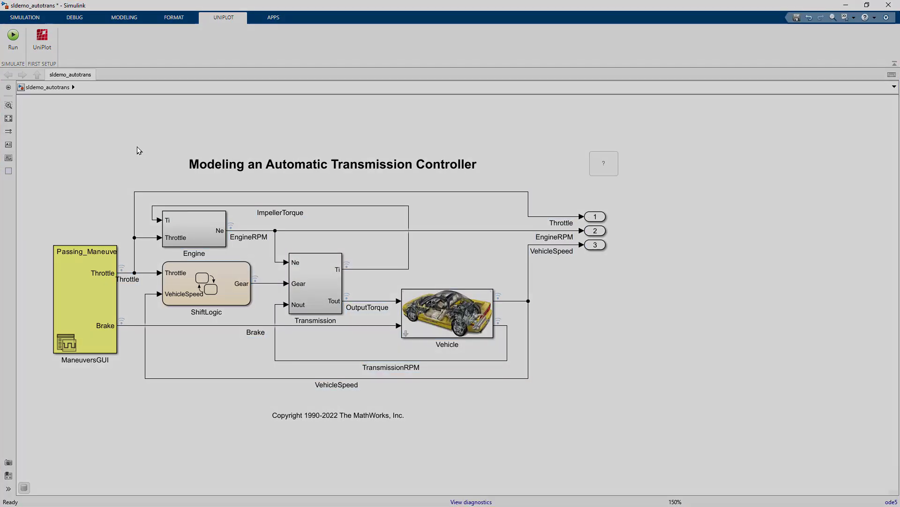
{"action": "left_click_drag", "start_coordinate": [39, 141], "coordinate": [633, 422]}
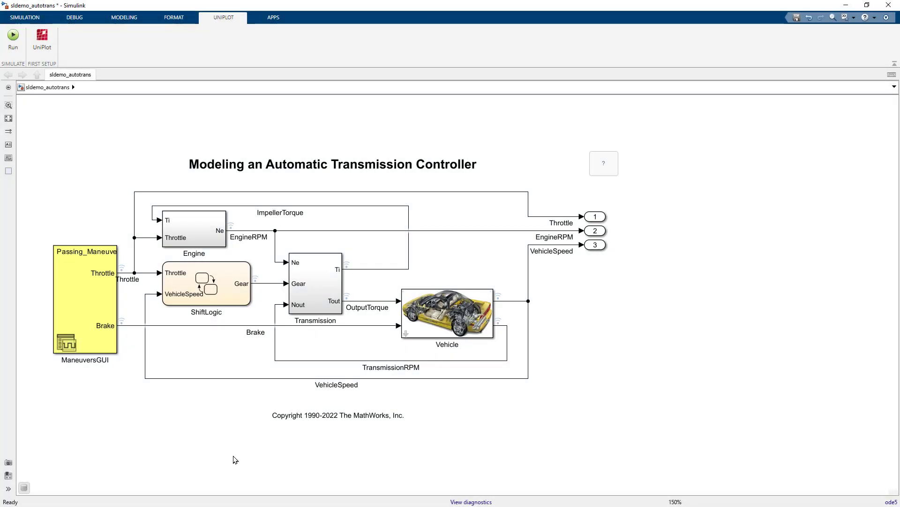
{"action": "key", "text": "alt+Tab"}
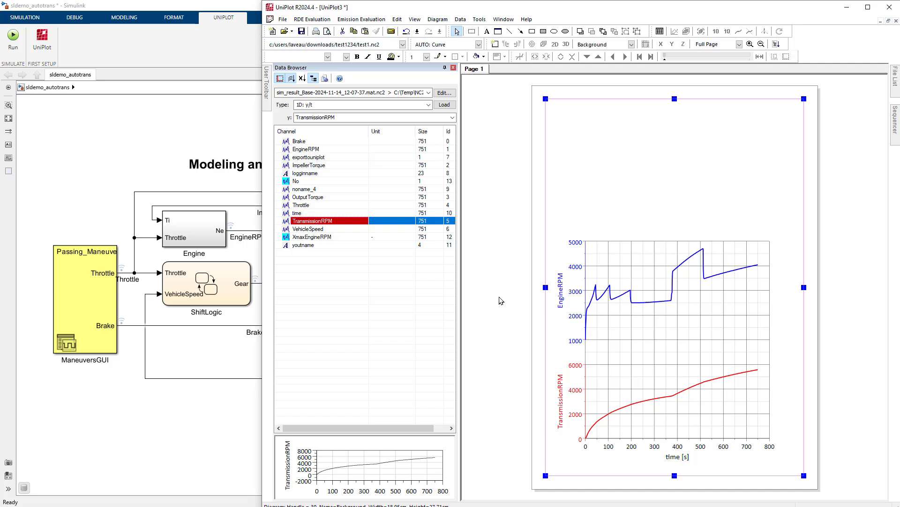
{"action": "key", "text": "ctrl+v"}
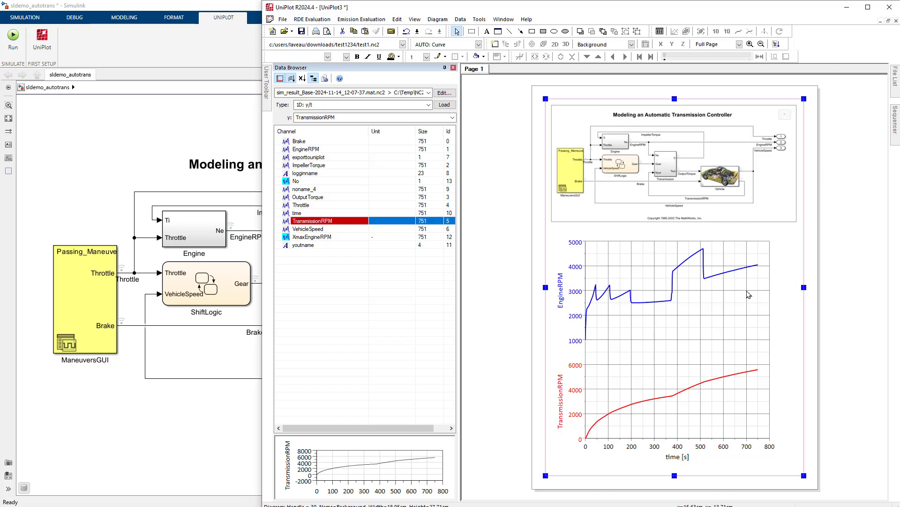
Reduce the combined height of the two stacked diagrams to about 13 cm, keeping their lower edge in place
{"action": "left_click", "coordinate": [722, 391]}
{"action": "left_click", "coordinate": [706, 446]}
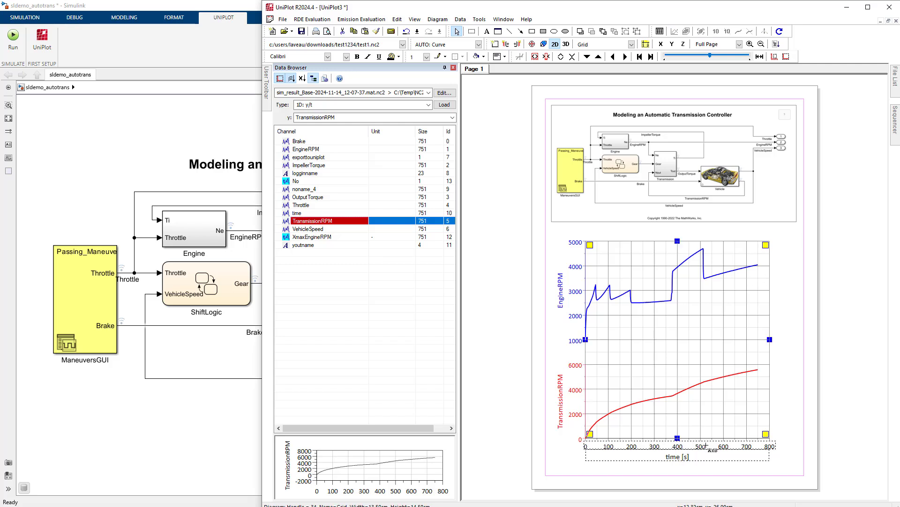
{"action": "left_click_drag", "start_coordinate": [765, 243], "coordinate": [766, 264]}
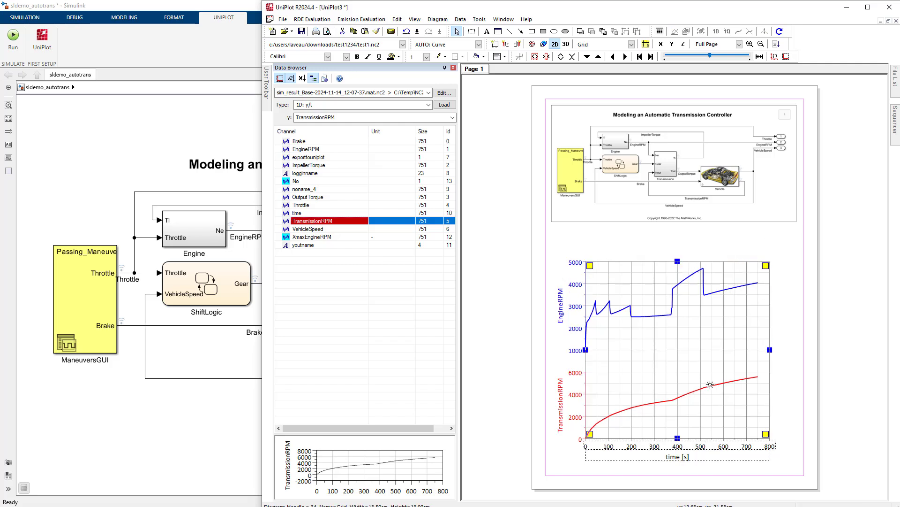
Add a table legend for data files from the TransmissionRPM curve and place it just below the model picture, above the EngineRPM diagram
{"action": "right_click", "coordinate": [709, 385]}
{"action": "mouse_move", "coordinate": [750, 313]}
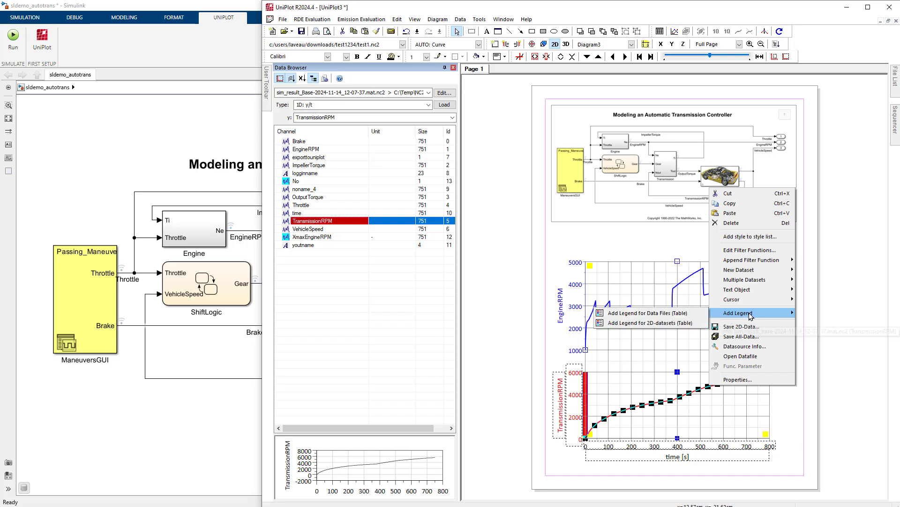
{"action": "left_click", "coordinate": [682, 313]}
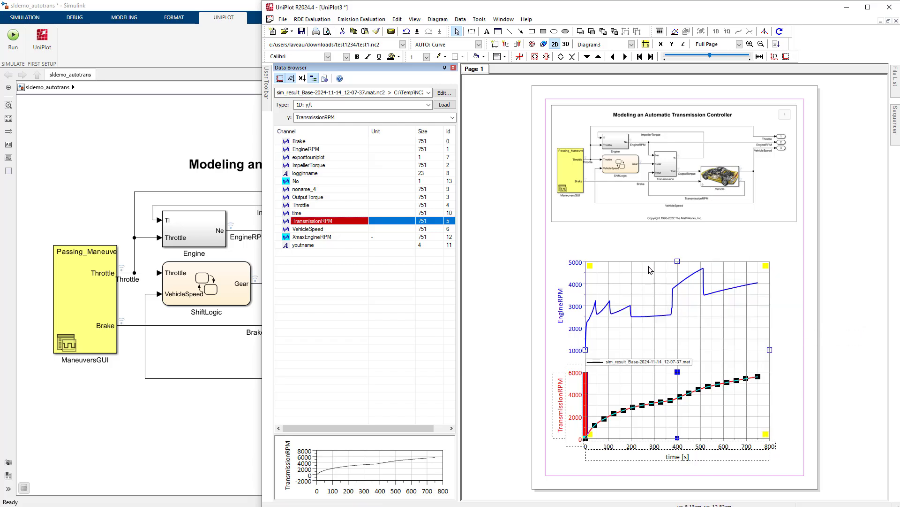
{"action": "left_click", "coordinate": [614, 366]}
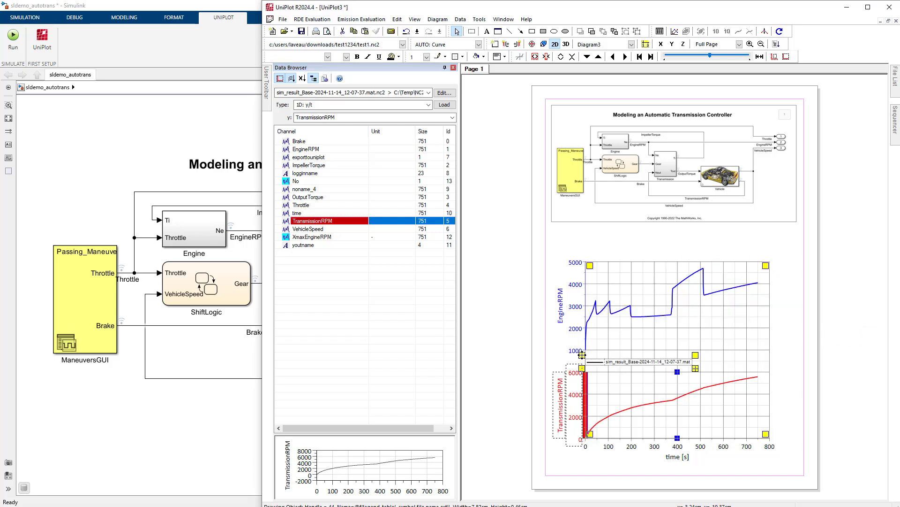
{"action": "left_click_drag", "start_coordinate": [612, 362], "coordinate": [717, 235]}
{"action": "left_click", "coordinate": [787, 266]}
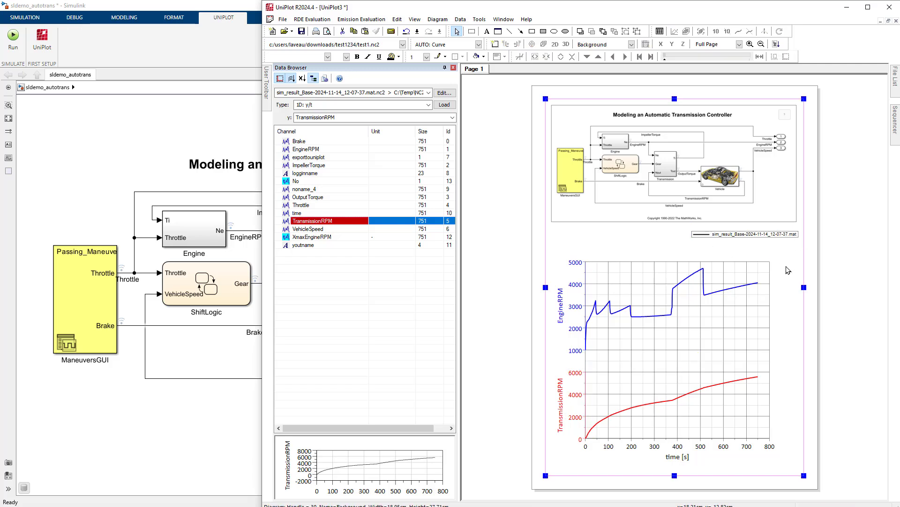
Set the legend's font size to 12 and reposition it within the page margin
{"action": "double_click", "coordinate": [780, 233]}
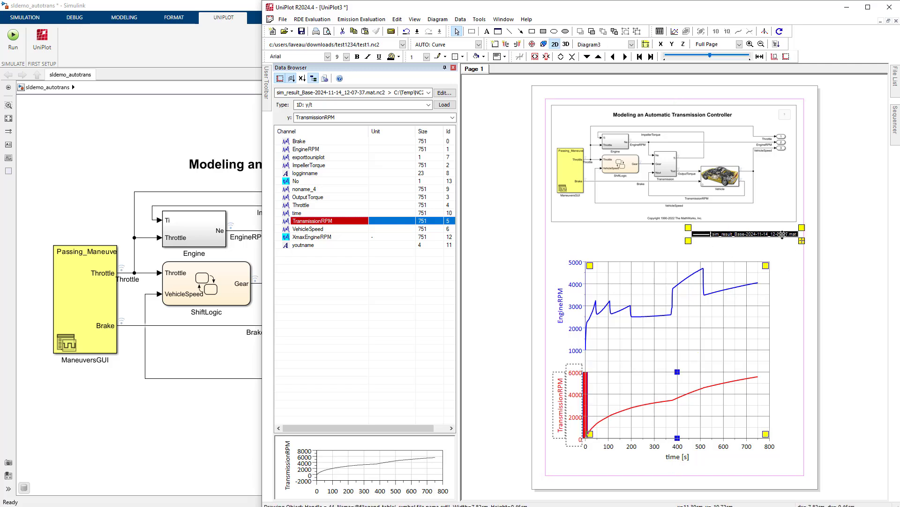
{"action": "left_click", "coordinate": [347, 56]}
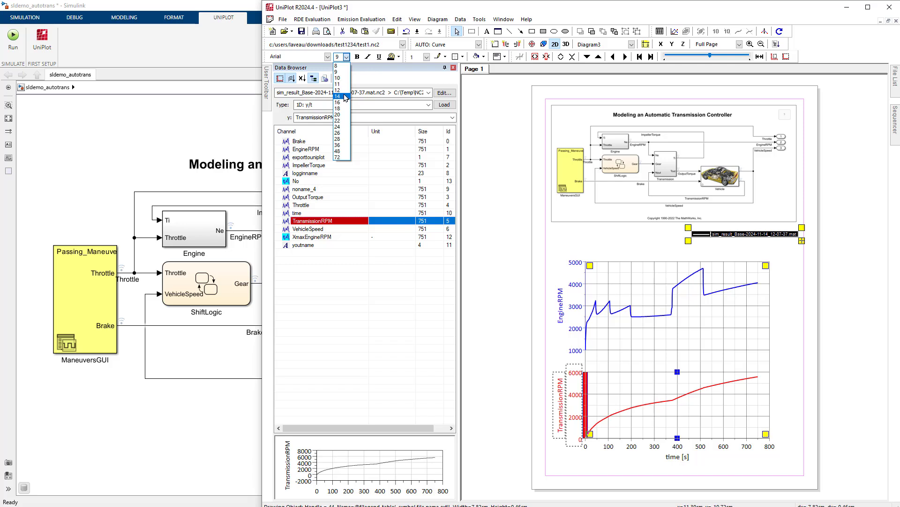
{"action": "left_click", "coordinate": [342, 92]}
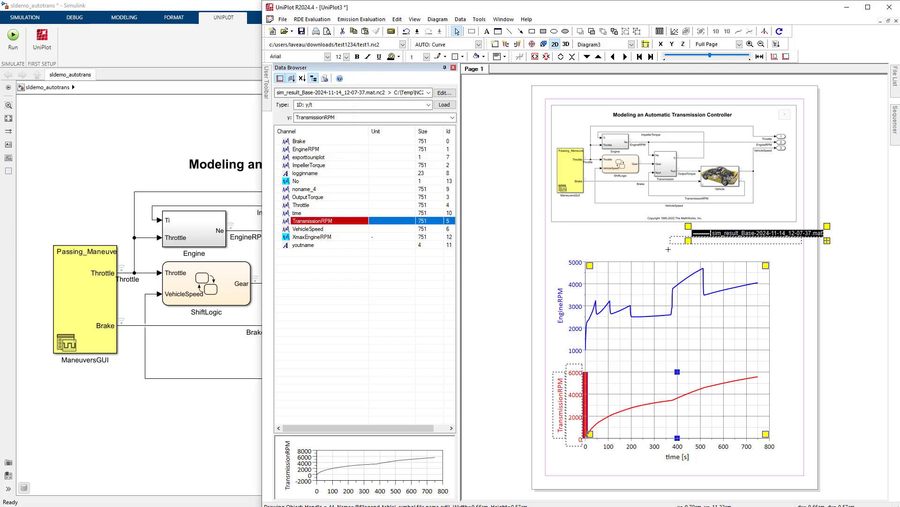
{"action": "left_click", "coordinate": [638, 253]}
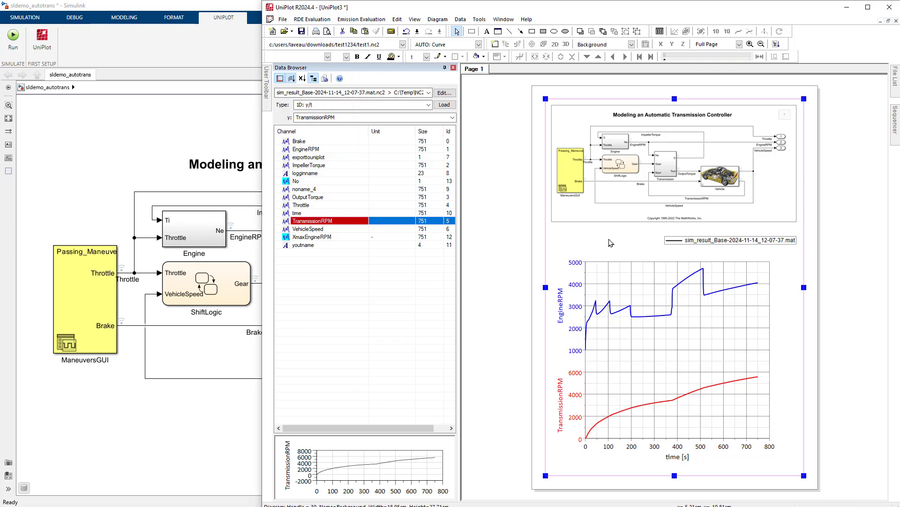
Switch to the Simulink model and set the Vehicle block's drag friction at wheels to 200
{"action": "left_click", "coordinate": [185, 397]}
{"action": "double_click", "coordinate": [448, 309]}
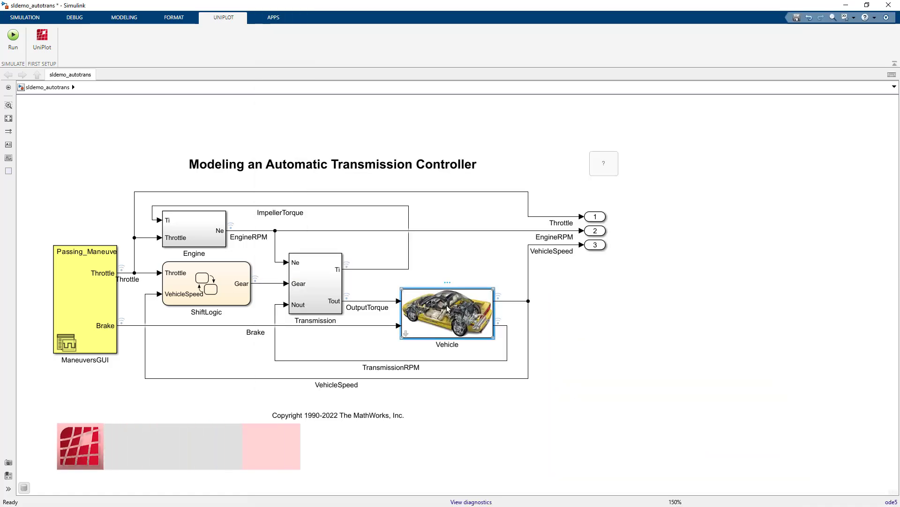
{"action": "double_click", "coordinate": [562, 289]}
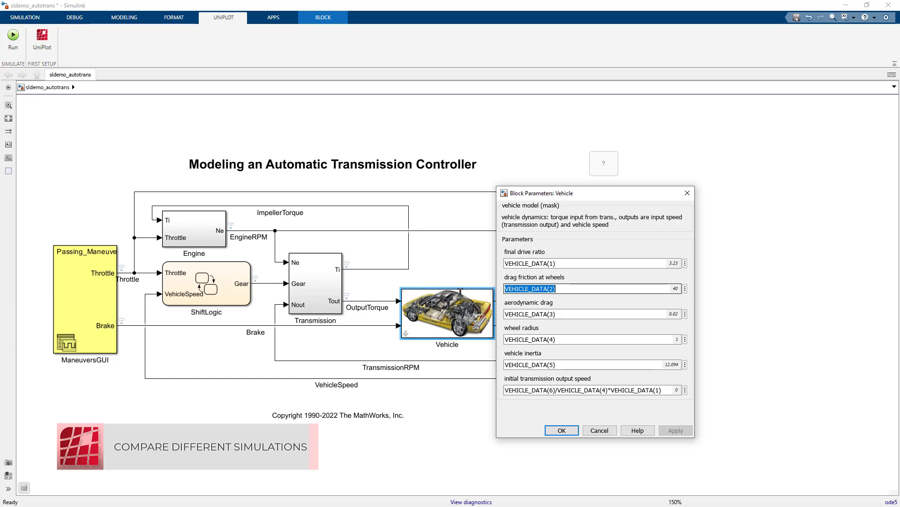
{"action": "type", "text": "200"}
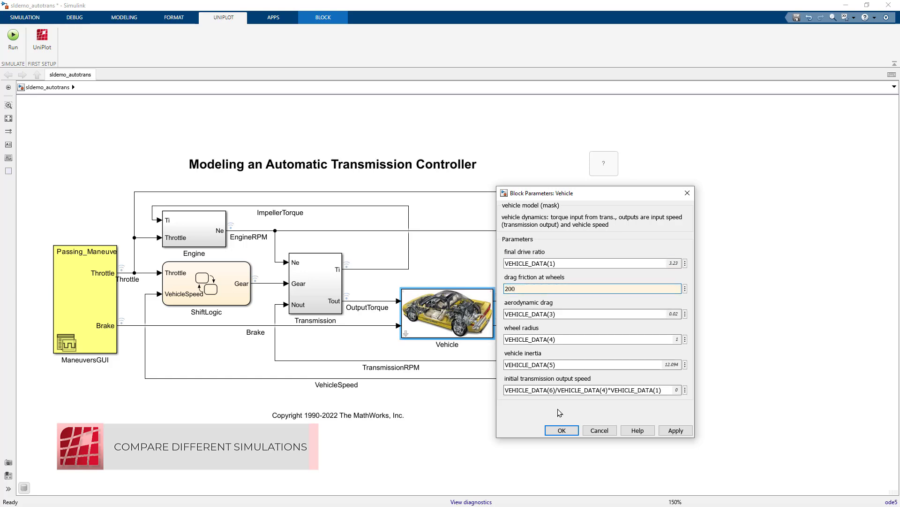
{"action": "left_click", "coordinate": [560, 430]}
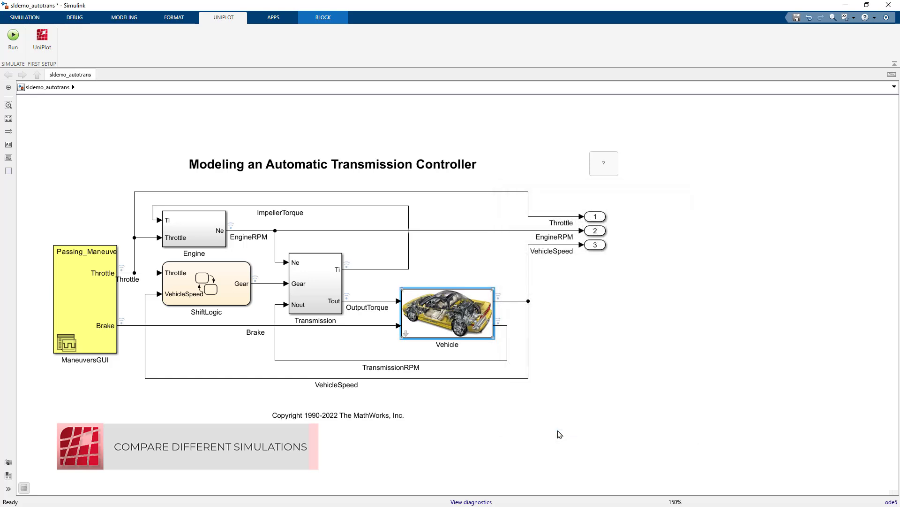
Run the simulation, name the run HighFriction, and select the sequence 2 - COMPARE data in UniPlot
{"action": "left_click", "coordinate": [13, 36]}
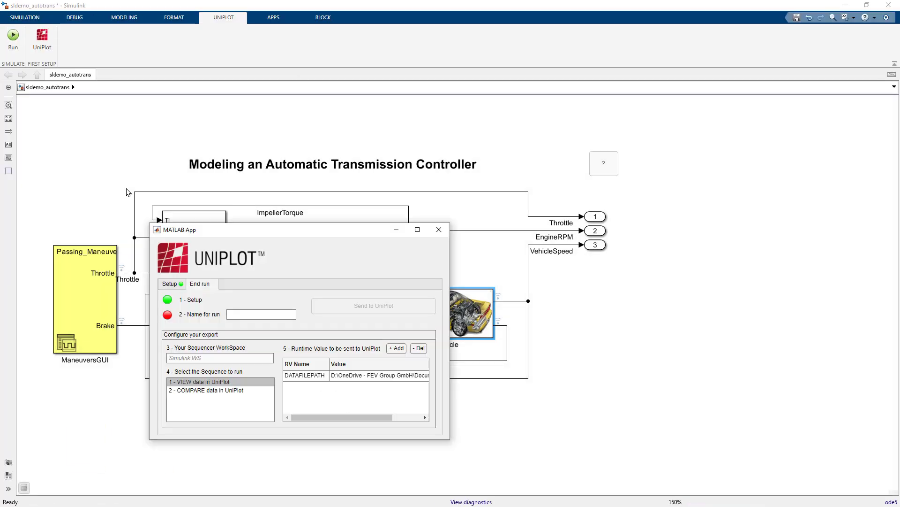
{"action": "left_click", "coordinate": [249, 316]}
{"action": "type", "text": "HighFriction"}
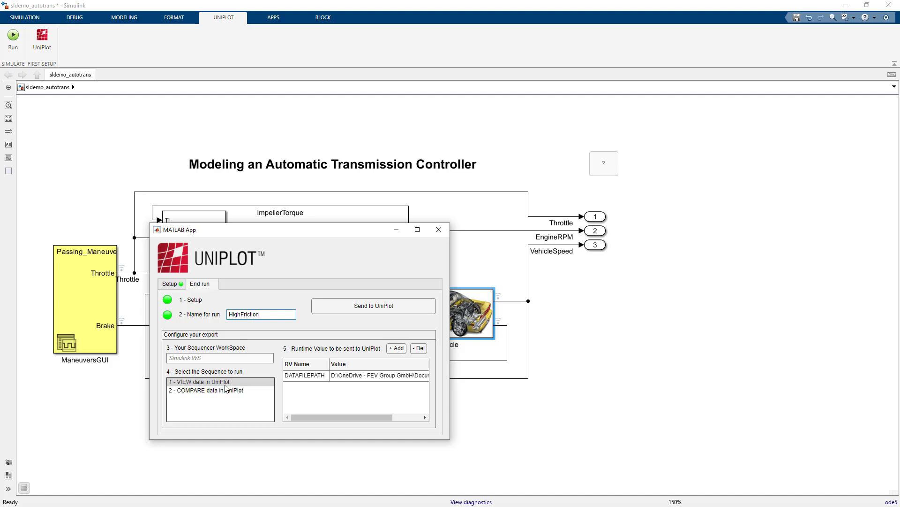
{"action": "left_click", "coordinate": [188, 390]}
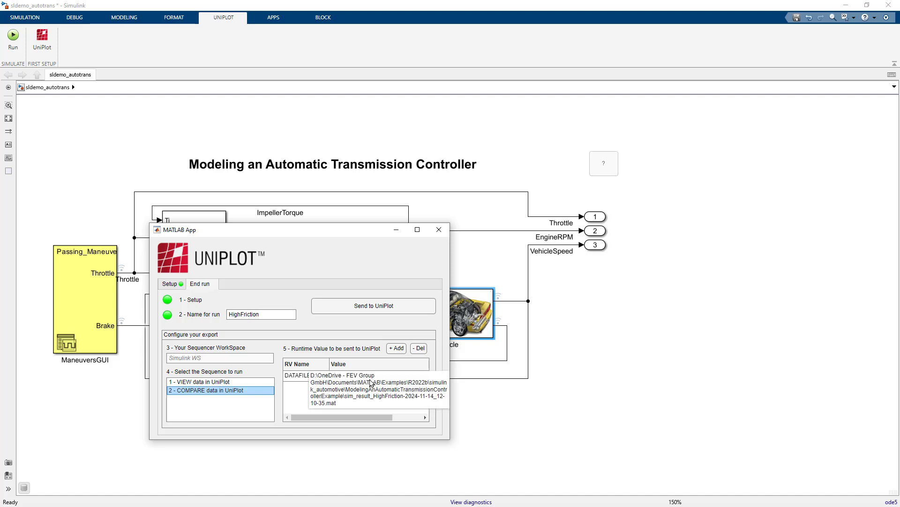
Add a runtime value named EXPORT with value 1 and send the run to UniPlot
{"action": "left_click", "coordinate": [397, 348]}
{"action": "left_click", "coordinate": [309, 388]}
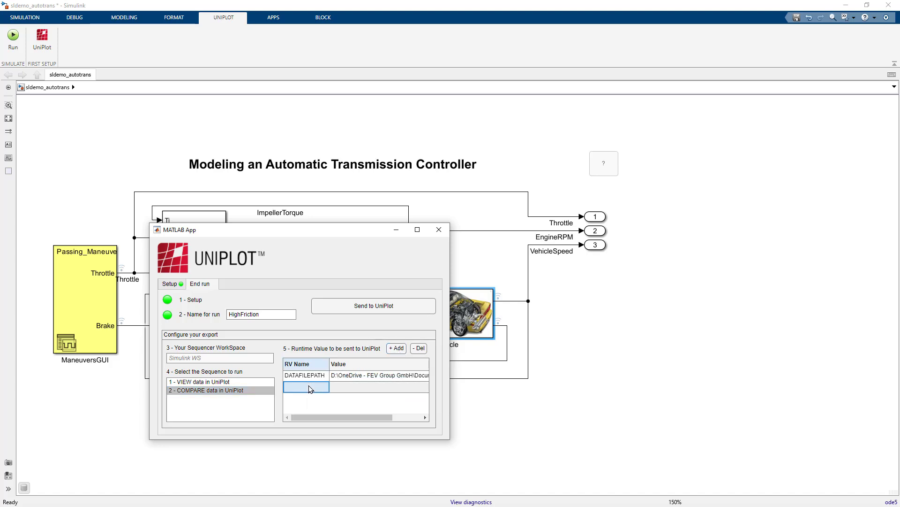
{"action": "type", "text": "EXPORT"}
{"action": "left_click", "coordinate": [357, 387]}
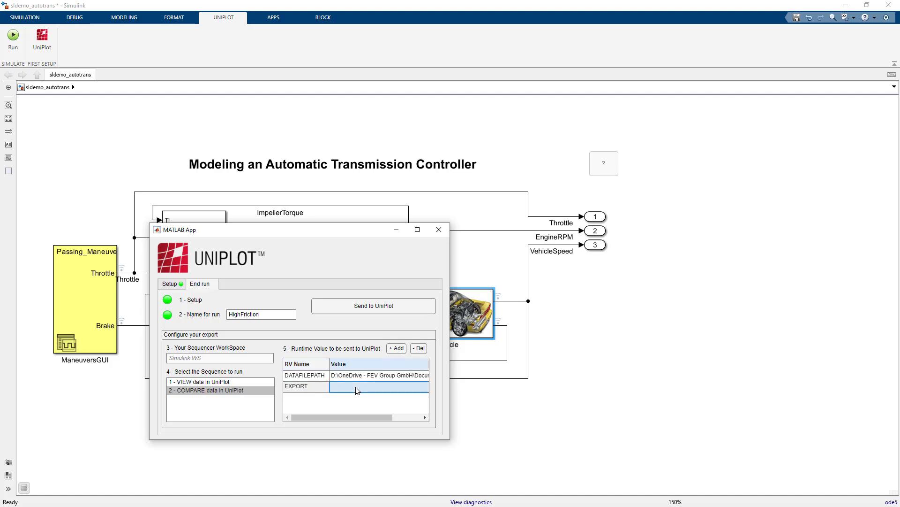
{"action": "type", "text": "1"}
{"action": "left_click_drag", "start_coordinate": [353, 418], "coordinate": [271, 422]}
{"action": "left_click", "coordinate": [355, 305]}
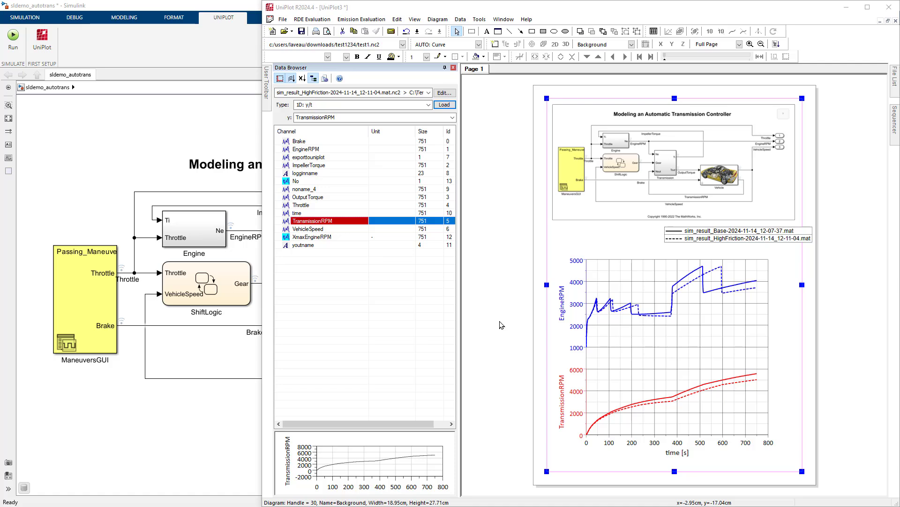
Examine the curve statistics with the data cursors on the Base EngineRPM curve, setting them to about 193 s and 585 s, and close the cursors
{"action": "left_click", "coordinate": [659, 312]}
{"action": "left_click", "coordinate": [522, 57]}
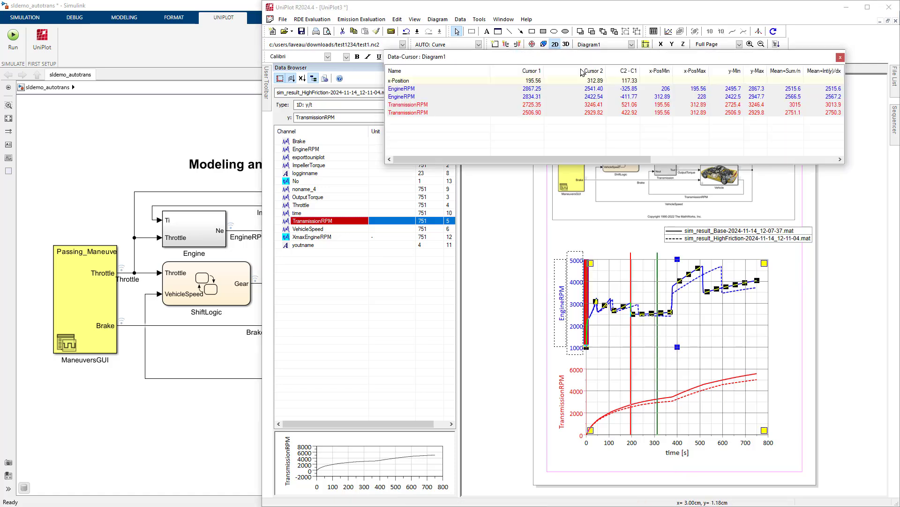
{"action": "left_click_drag", "start_coordinate": [659, 356], "coordinate": [719, 355]}
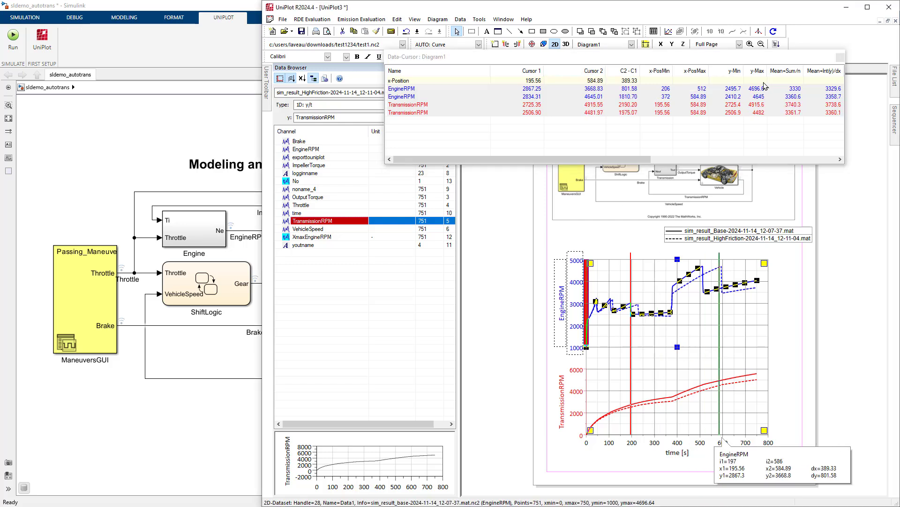
{"action": "left_click_drag", "start_coordinate": [563, 159], "coordinate": [662, 165]}
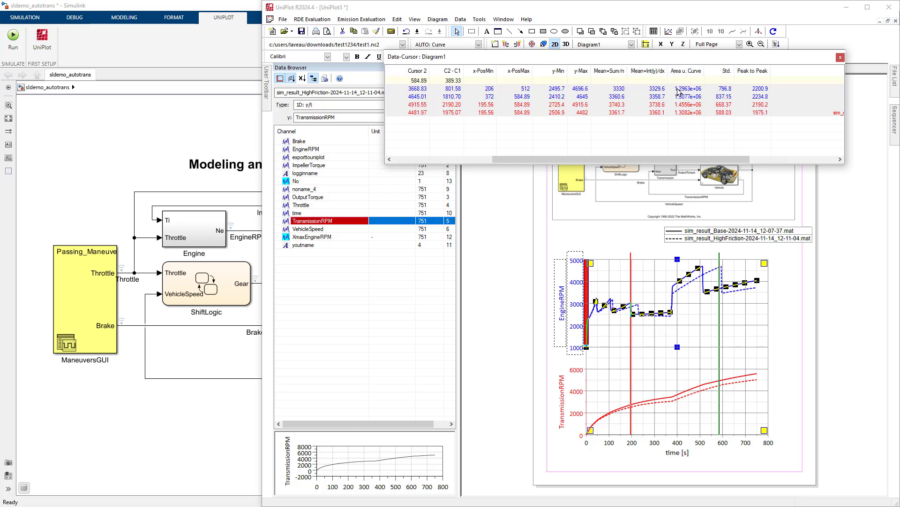
{"action": "left_click", "coordinate": [630, 331]}
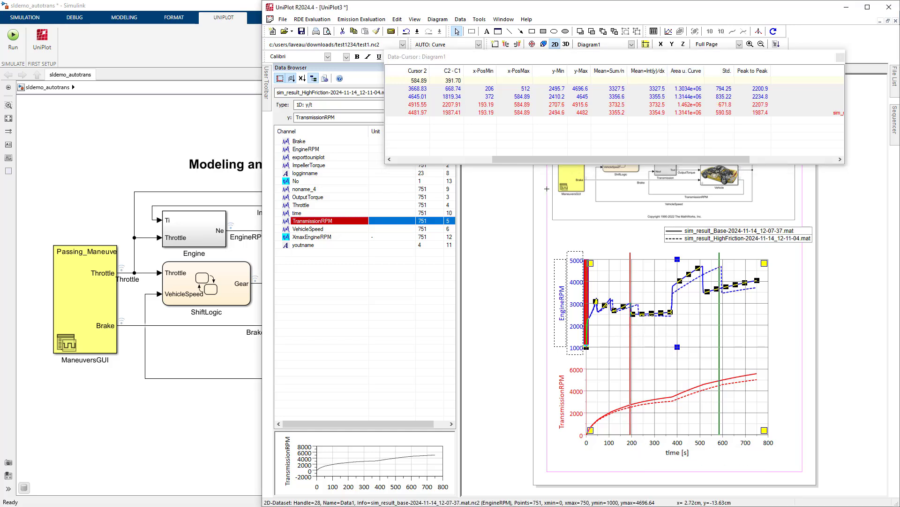
{"action": "left_click", "coordinate": [840, 57]}
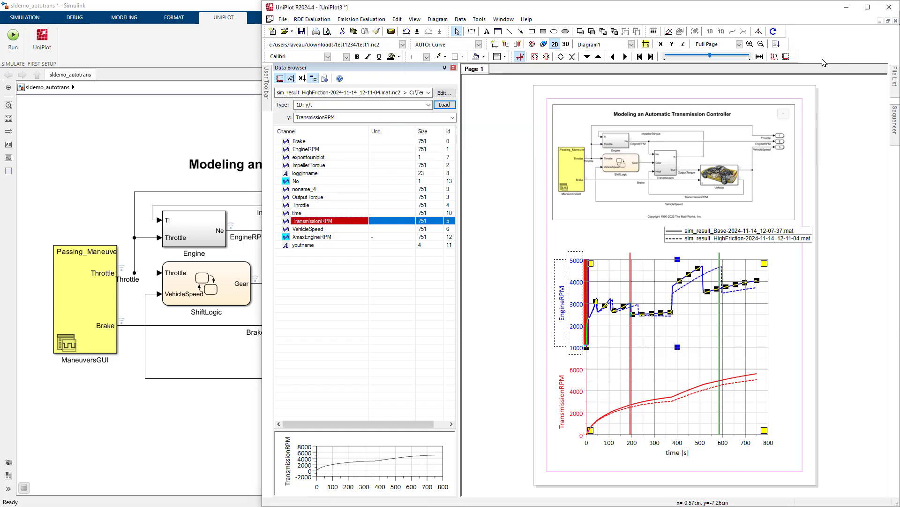
{"action": "left_click", "coordinate": [519, 57]}
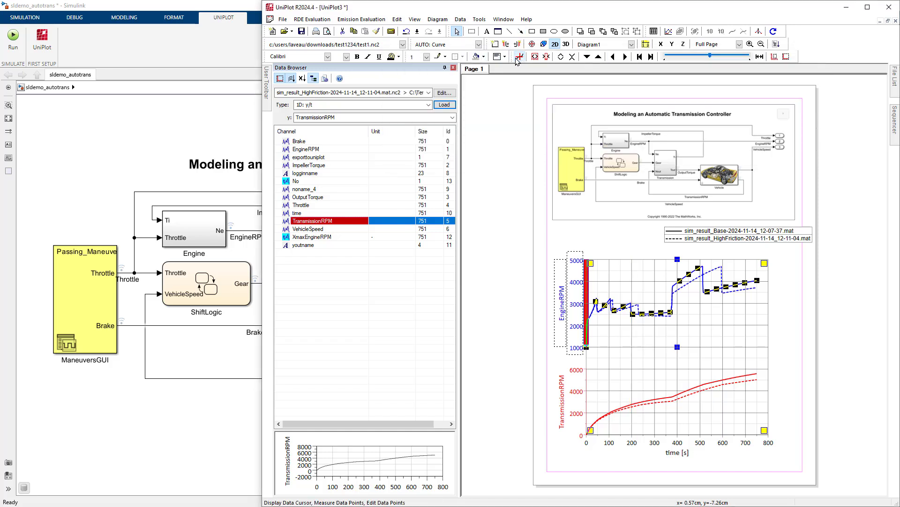
Create a Find Peaks dataset of type Maximum (Peaks) from the dashed HighFriction EngineRPM curve
{"action": "left_click", "coordinate": [699, 325]}
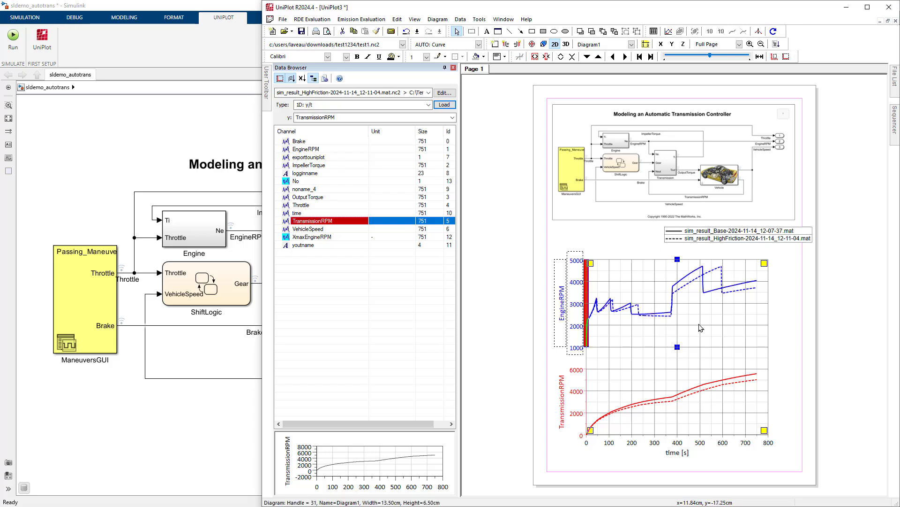
{"action": "left_click", "coordinate": [688, 282]}
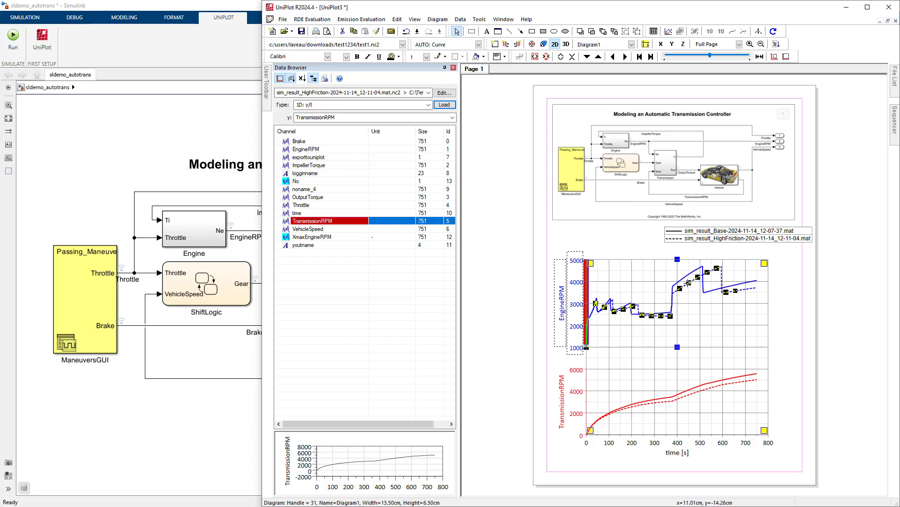
{"action": "right_click", "coordinate": [687, 284]}
{"action": "mouse_move", "coordinate": [733, 368]}
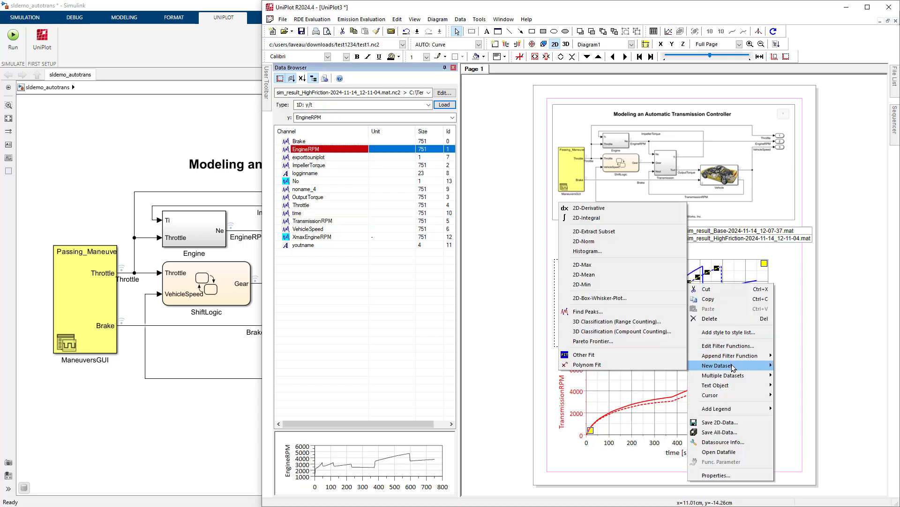
{"action": "left_click", "coordinate": [616, 313]}
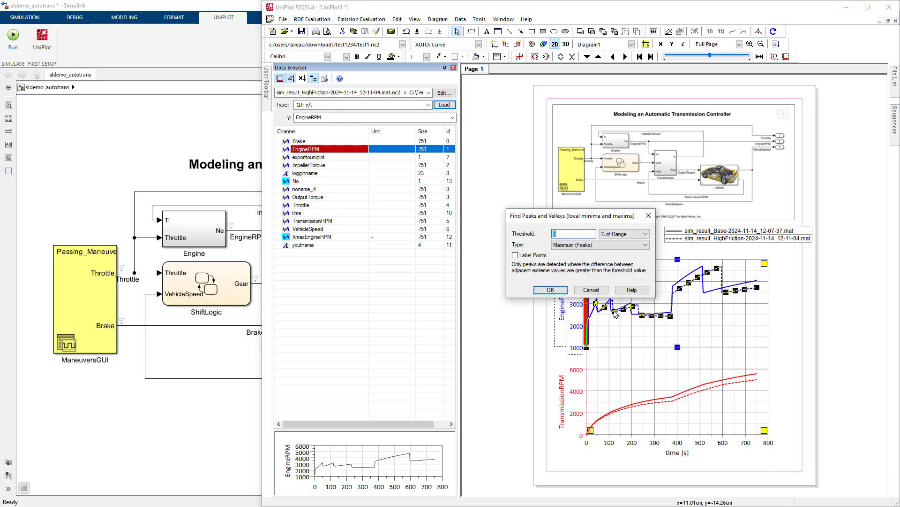
{"action": "left_click", "coordinate": [546, 292]}
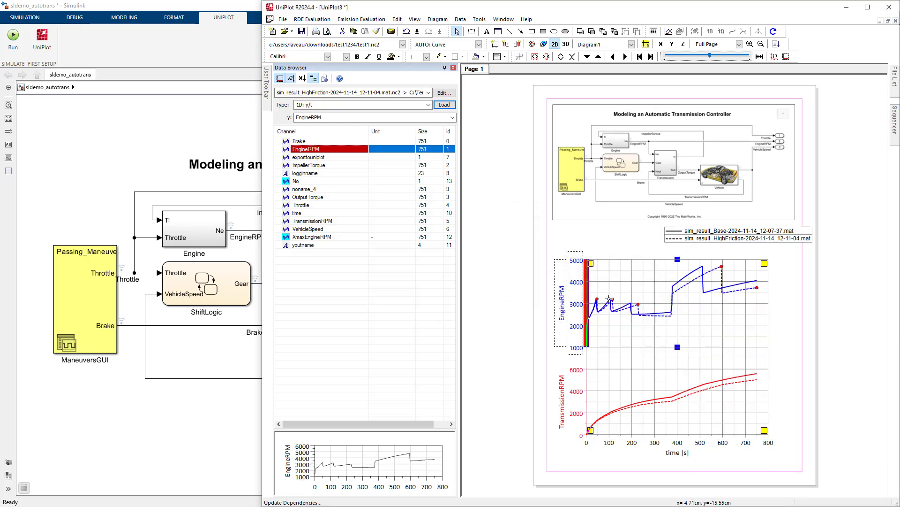
Insert a 2D-Table text object from the peaks dataset of the HighFriction EngineRPM curve
{"action": "right_click", "coordinate": [639, 304]}
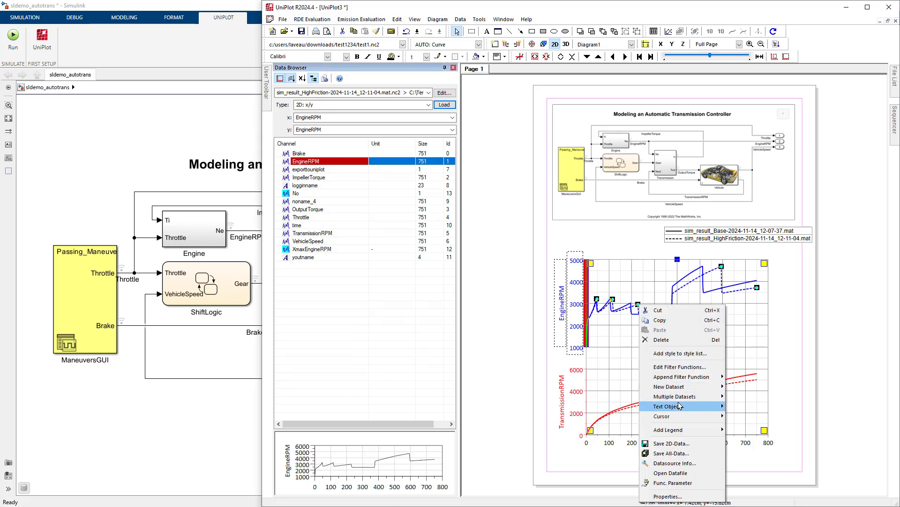
{"action": "mouse_move", "coordinate": [714, 407]}
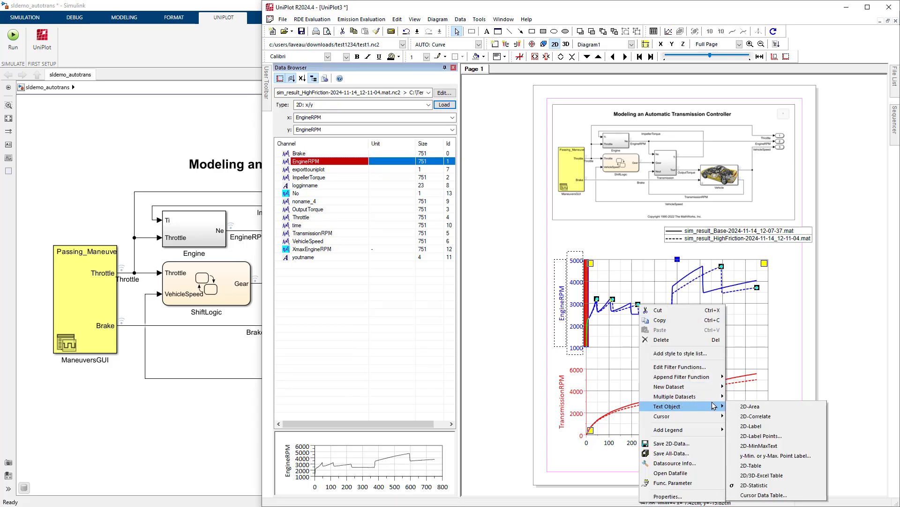
{"action": "left_click", "coordinate": [760, 469]}
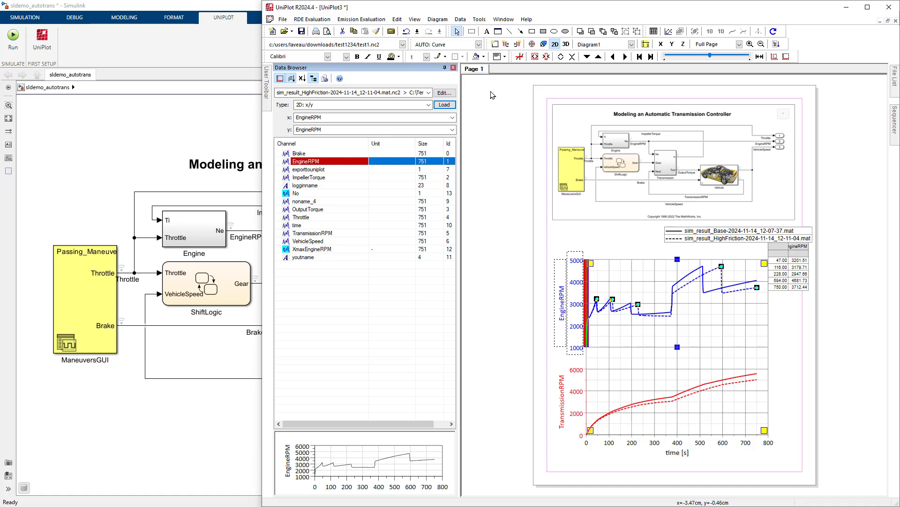
Add a new page to the document using the Full Screen template
{"action": "right_click", "coordinate": [480, 71]}
{"action": "left_click", "coordinate": [490, 81]}
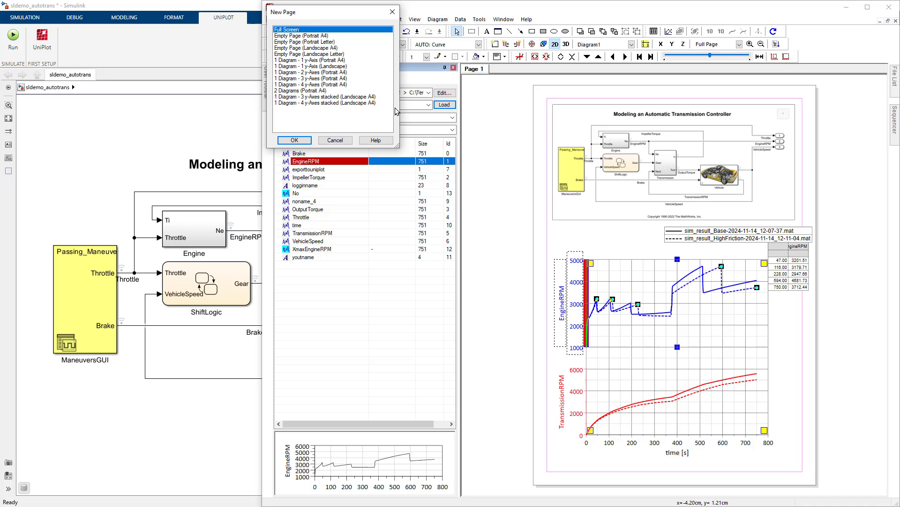
{"action": "left_click", "coordinate": [294, 140]}
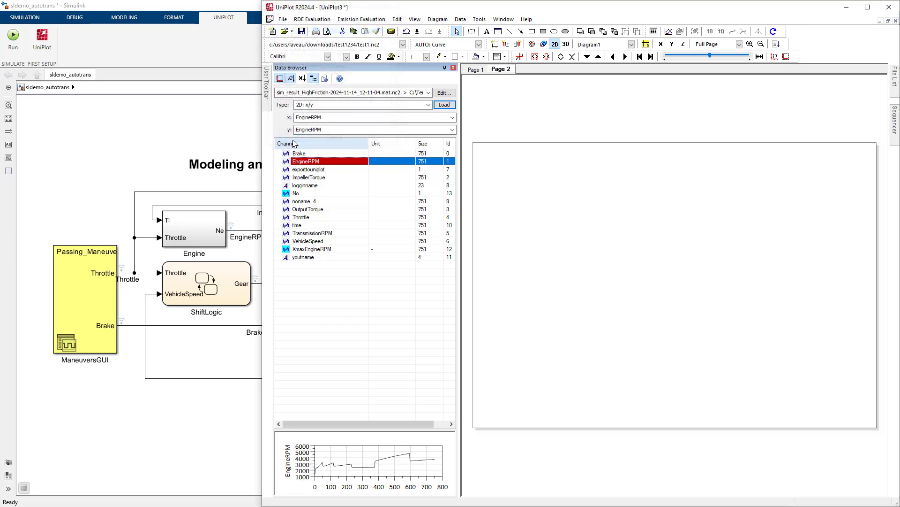
Load the HighFriction OutputTorque channel onto the new page as a 1D: y/t curve
{"action": "left_click", "coordinate": [304, 210]}
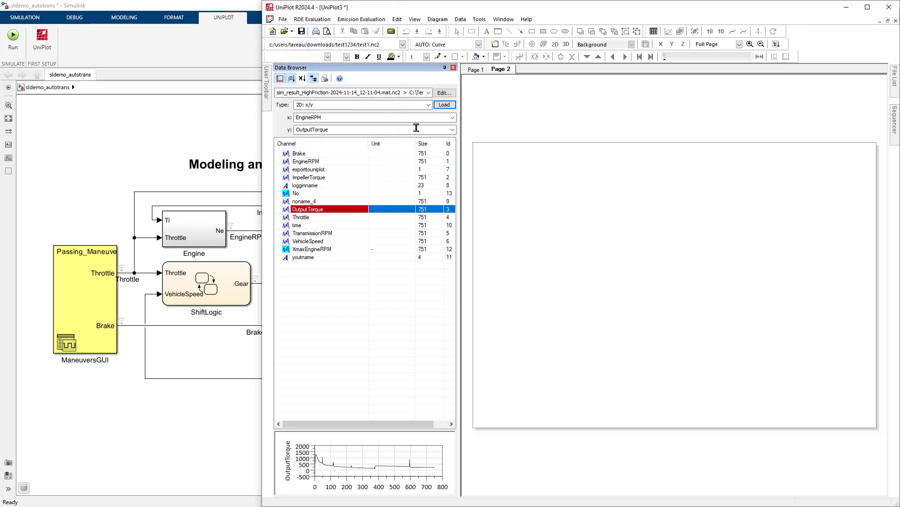
{"action": "left_click", "coordinate": [430, 107]}
{"action": "left_click", "coordinate": [412, 113]}
{"action": "left_click", "coordinate": [444, 104]}
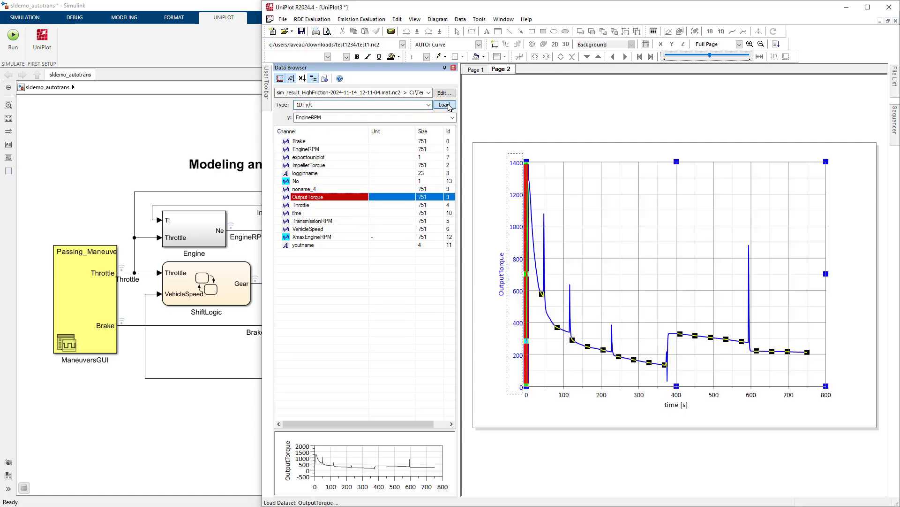
Append an Extract Range (Special) filter to the second OutputTorque dataset with min 600, max 1000, Axis 2 and Type 3
{"action": "right_click", "coordinate": [588, 146]}
{"action": "mouse_move", "coordinate": [666, 221]}
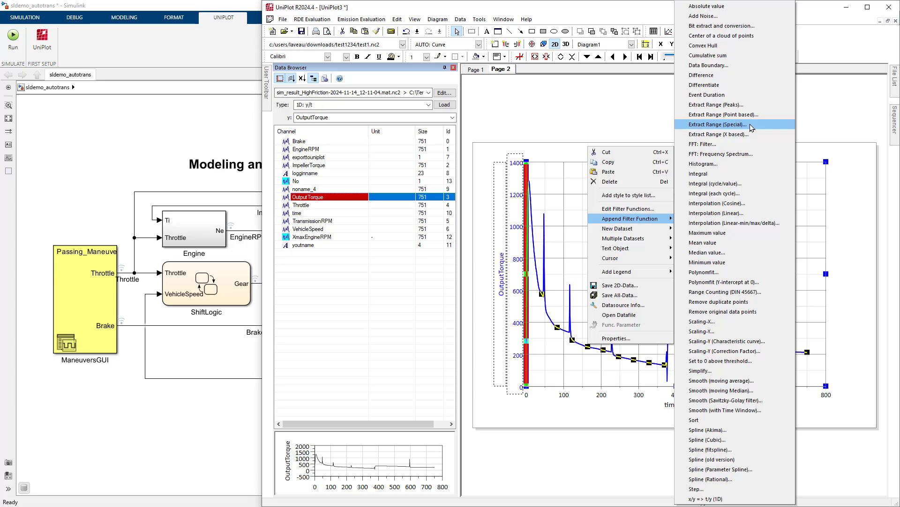
{"action": "left_click", "coordinate": [752, 128]}
{"action": "left_click_drag", "start_coordinate": [620, 136], "coordinate": [803, 114]}
{"action": "left_click", "coordinate": [729, 137]}
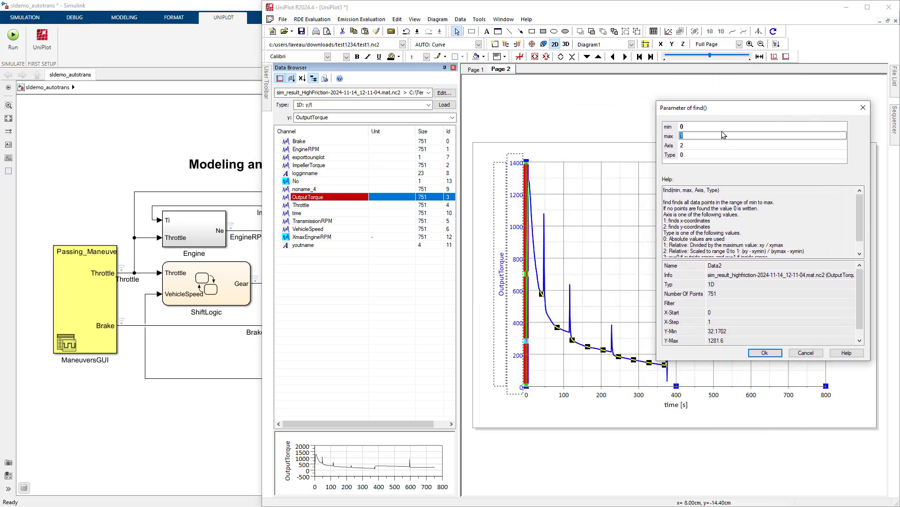
{"action": "left_click", "coordinate": [707, 128]}
{"action": "type", "text": "6"}
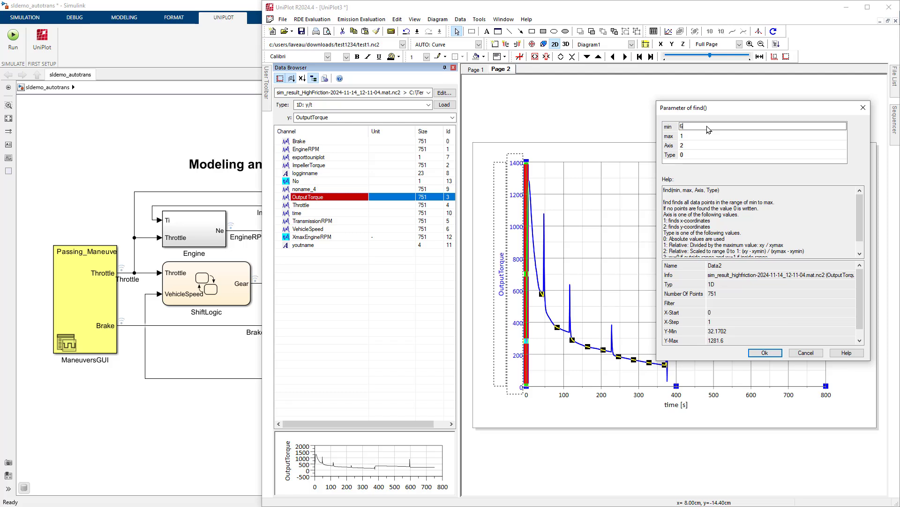
{"action": "type", "text": "00"}
{"action": "left_click", "coordinate": [704, 136]}
{"action": "type", "text": "100"}
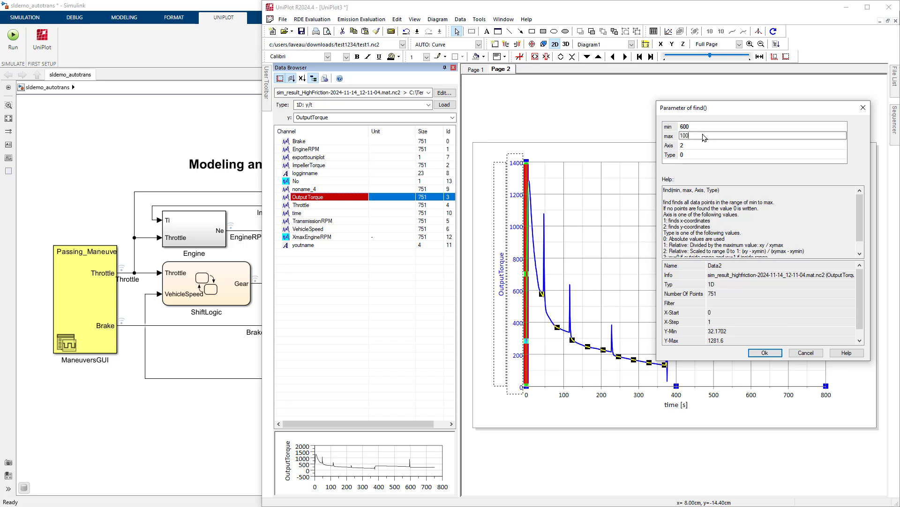
{"action": "type", "text": "0"}
{"action": "left_click", "coordinate": [704, 156]}
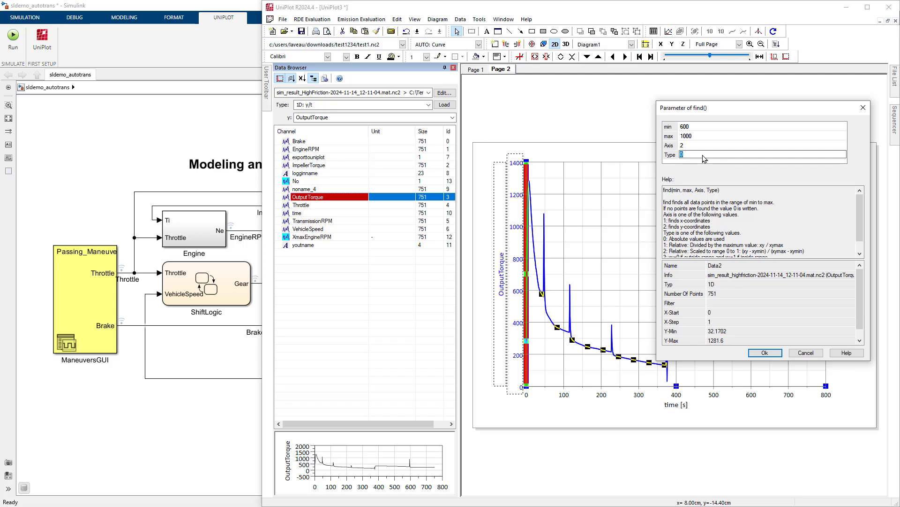
{"action": "left_click", "coordinate": [757, 352]}
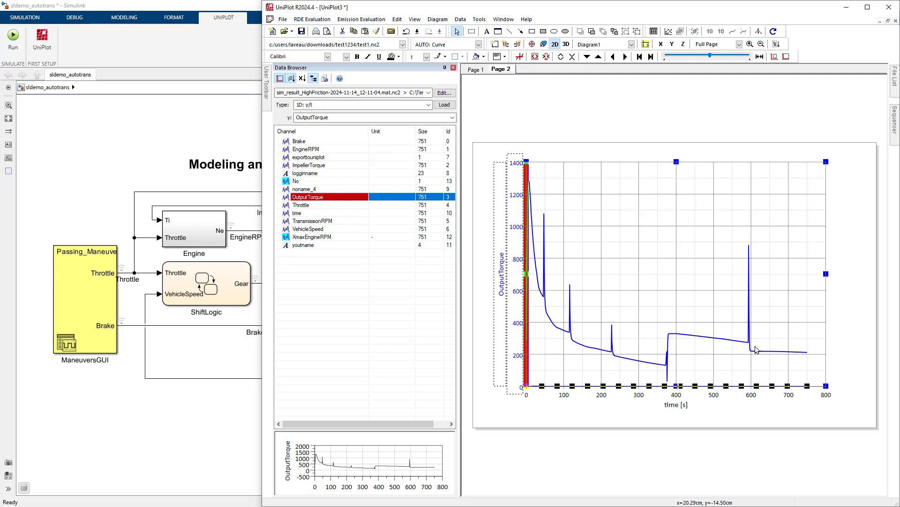
Move the filtered dataset to its own right-hand y-axis, autoscale it and lower its top to about the left axis's 800 mark
{"action": "left_click", "coordinate": [517, 44]}
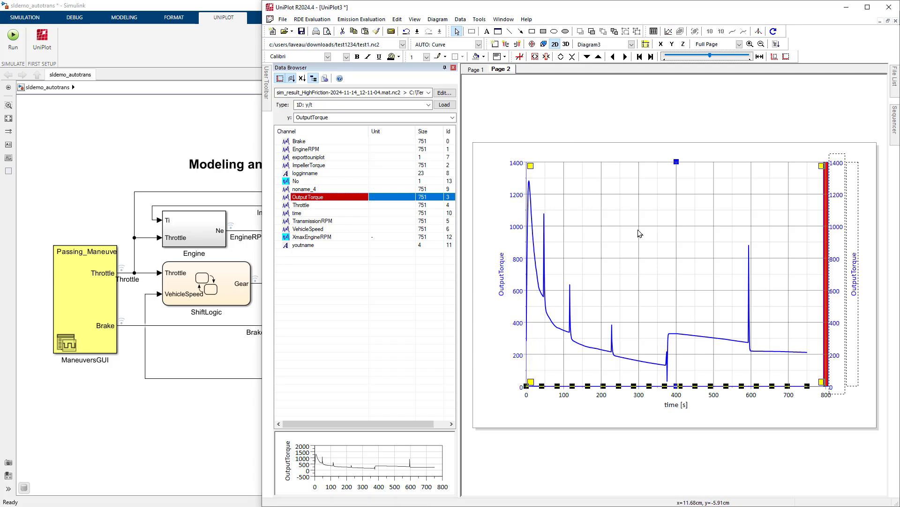
{"action": "left_click", "coordinate": [776, 57]}
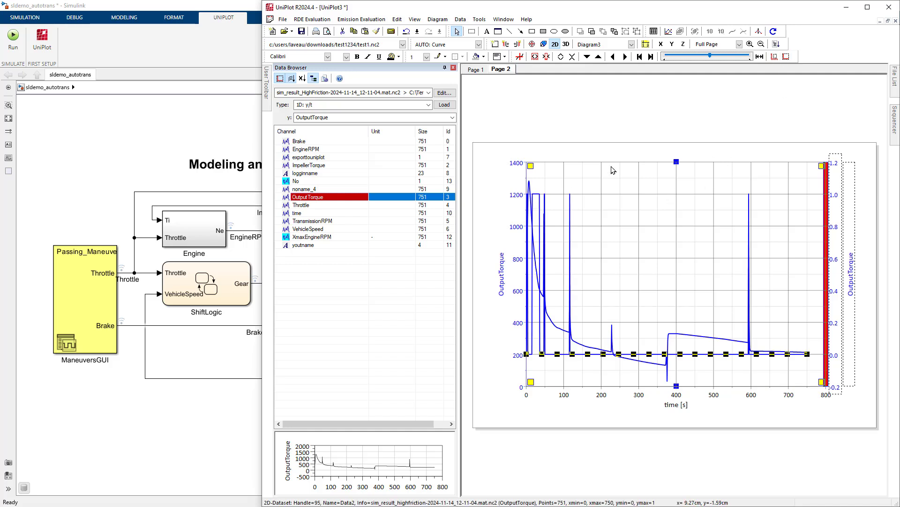
{"action": "left_click_drag", "start_coordinate": [677, 161], "coordinate": [677, 258]}
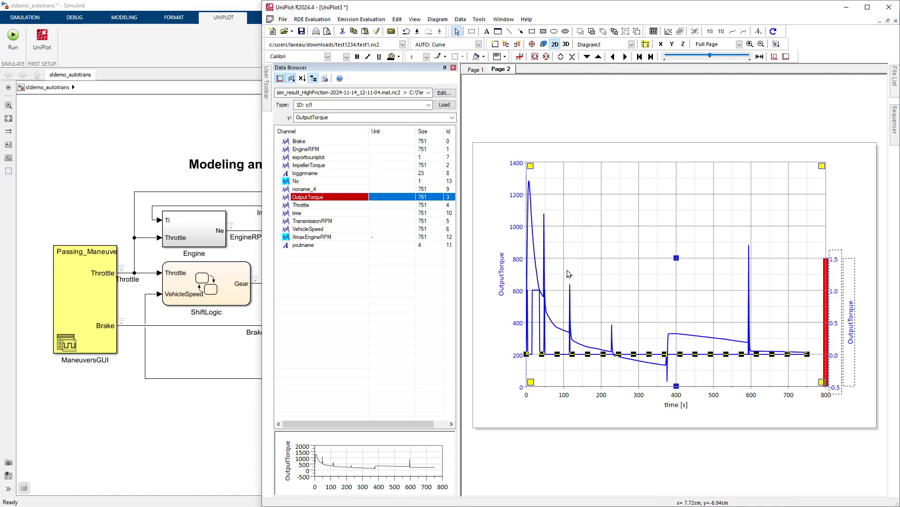
Give the filtered dataset a semi-transparent red fill without a line, then shorten its axis to about the left axis's 400 mark and rescale it
{"action": "double_click", "coordinate": [537, 293]}
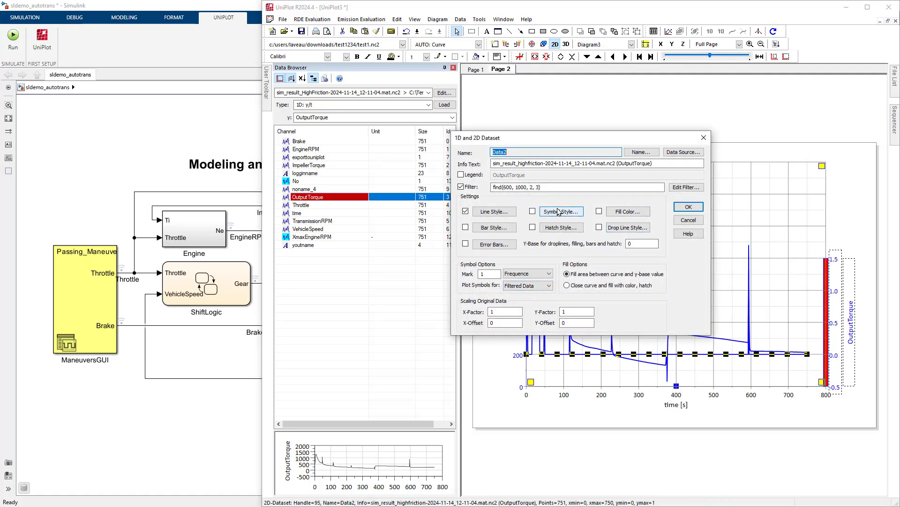
{"action": "left_click", "coordinate": [465, 211]}
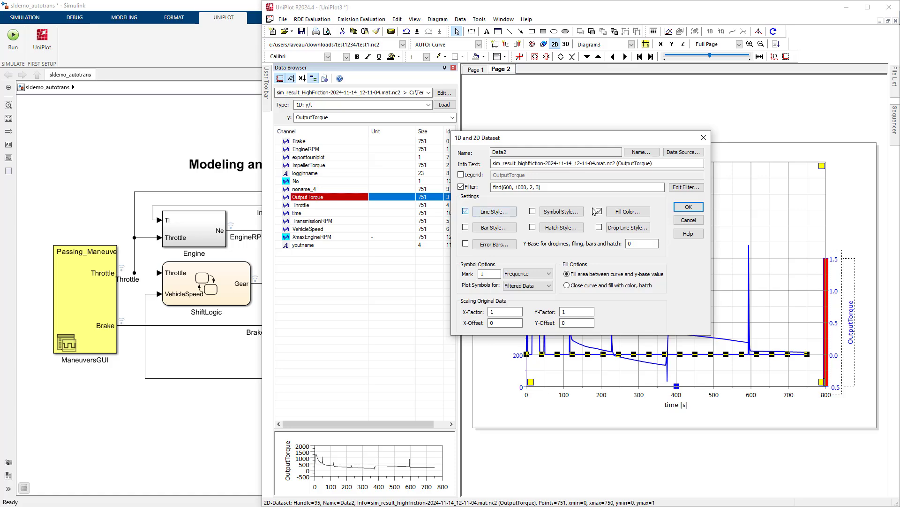
{"action": "left_click", "coordinate": [631, 212]}
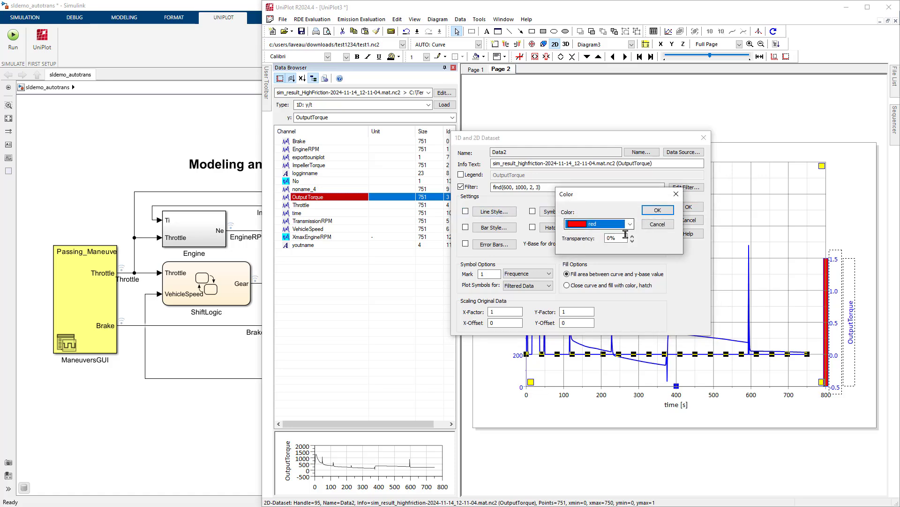
{"action": "left_click", "coordinate": [632, 236]}
{"action": "left_click", "coordinate": [658, 210]}
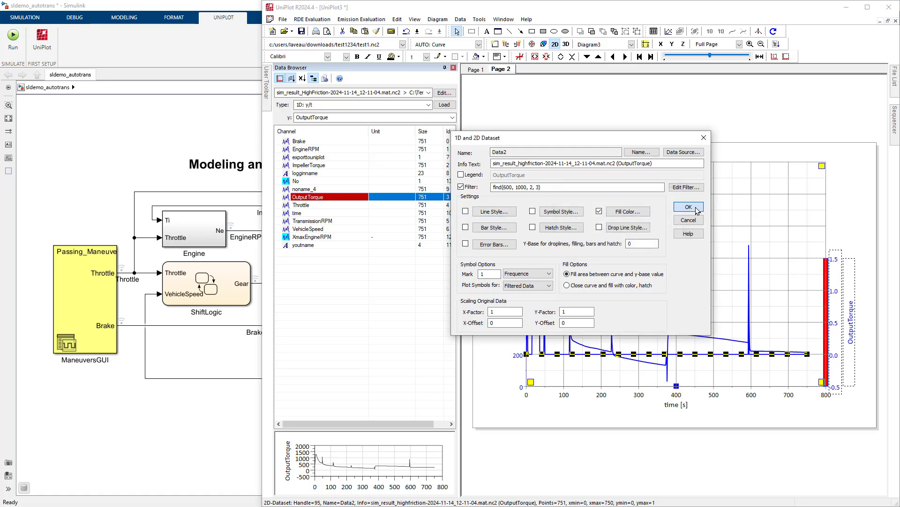
{"action": "left_click", "coordinate": [689, 207]}
{"action": "left_click_drag", "start_coordinate": [676, 258], "coordinate": [675, 323]}
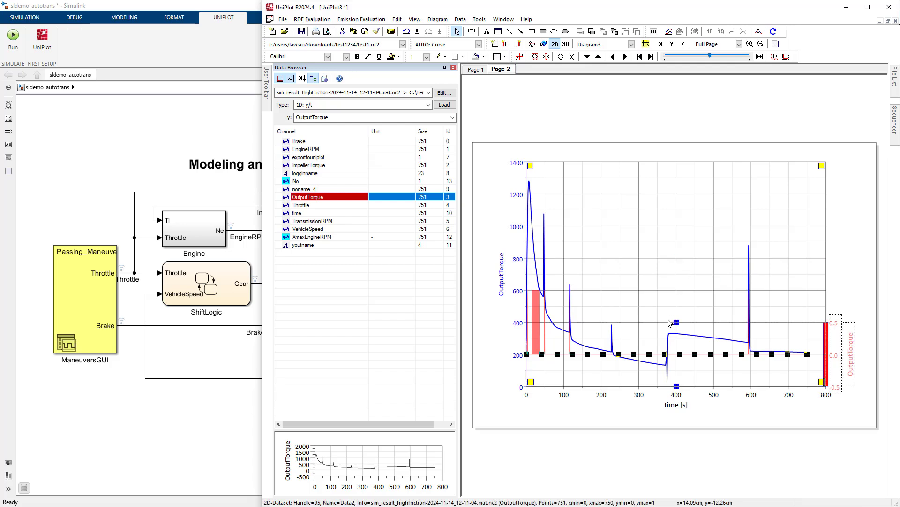
{"action": "left_click", "coordinate": [787, 58]}
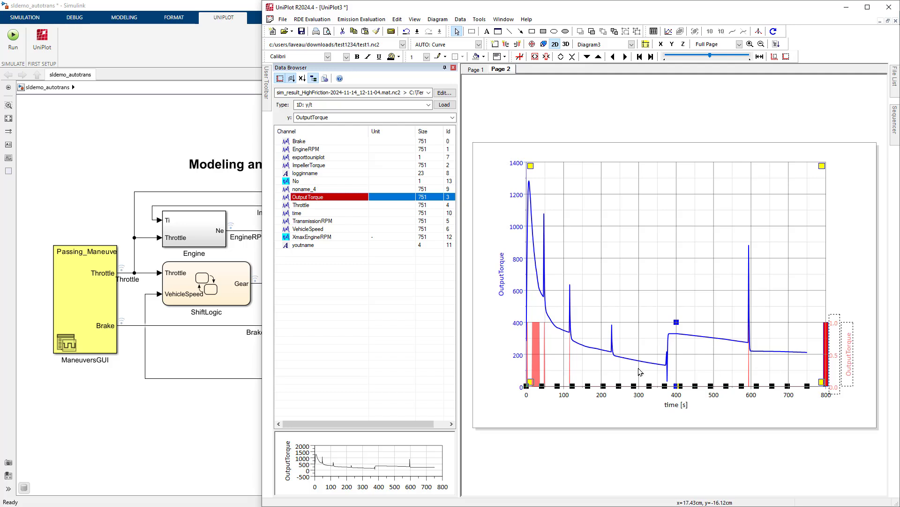
Append the Event Duration filter to a copy of the red-filled OutputTorque dataset
{"action": "left_click", "coordinate": [545, 349]}
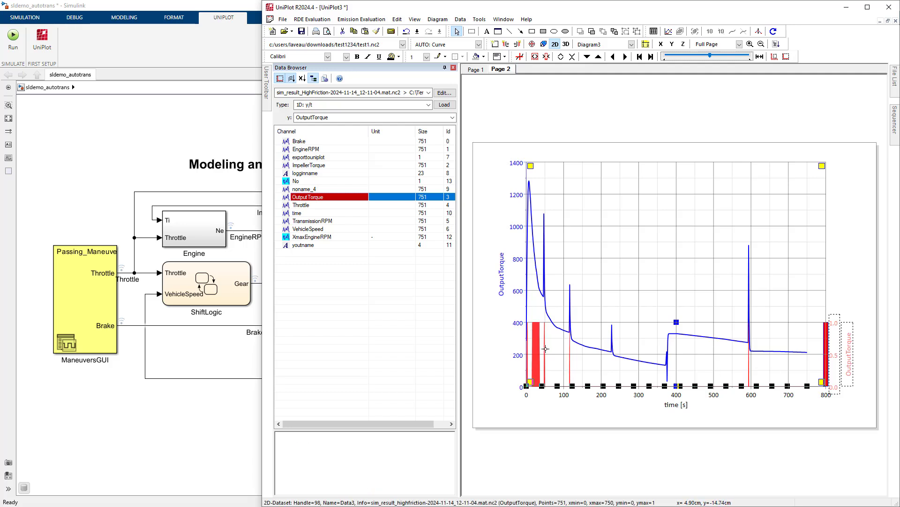
{"action": "right_click", "coordinate": [546, 348]}
{"action": "mouse_move", "coordinate": [617, 227]}
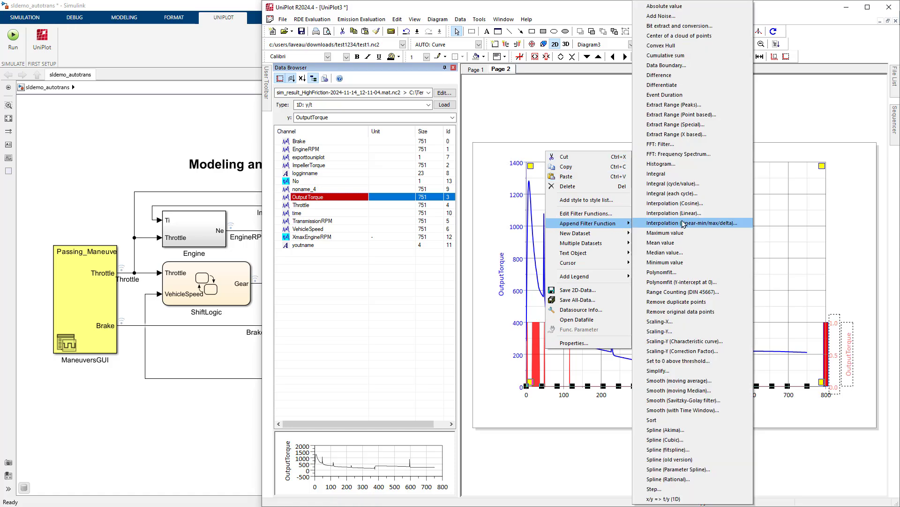
{"action": "left_click", "coordinate": [689, 95]}
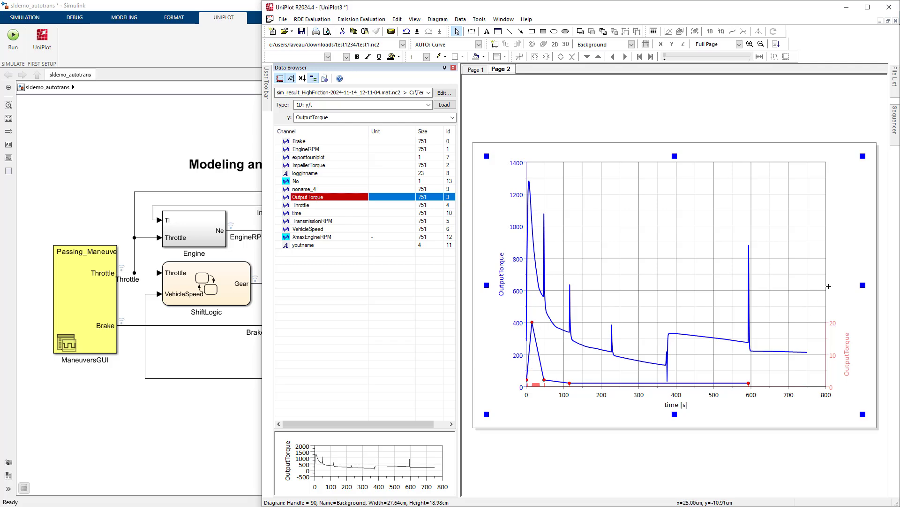
Narrow the diagram, insert a 2D-Table from the event duration curve and place it in the free space beside the diagram
{"action": "left_click", "coordinate": [807, 406]}
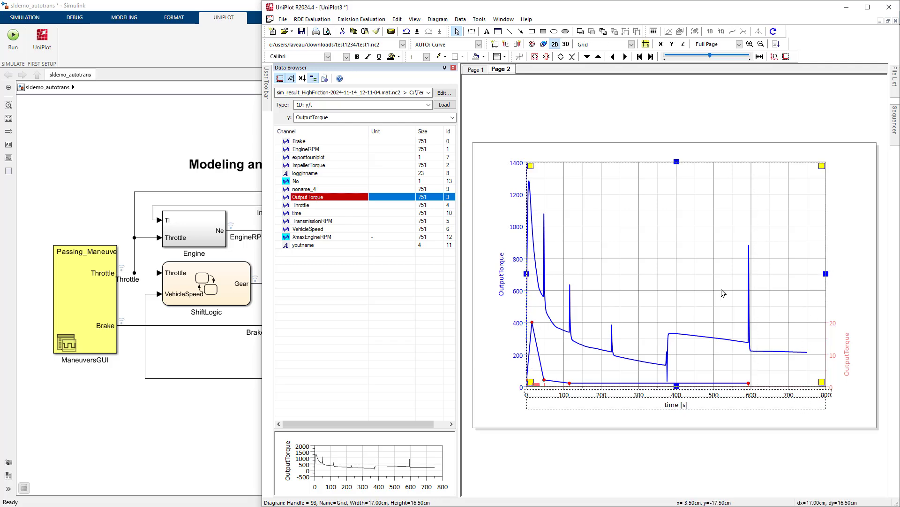
{"action": "left_click", "coordinate": [540, 379]}
{"action": "left_click", "coordinate": [540, 379]}
{"action": "right_click", "coordinate": [539, 379]}
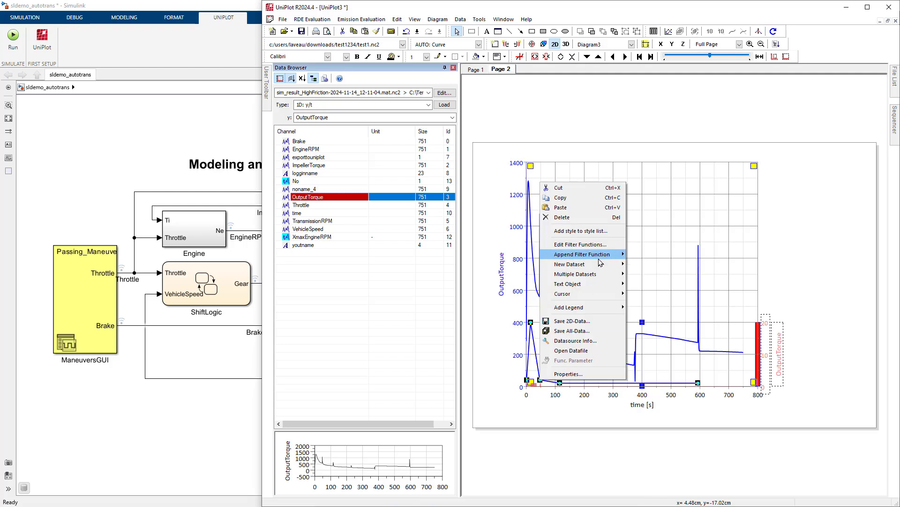
{"action": "mouse_move", "coordinate": [600, 285]}
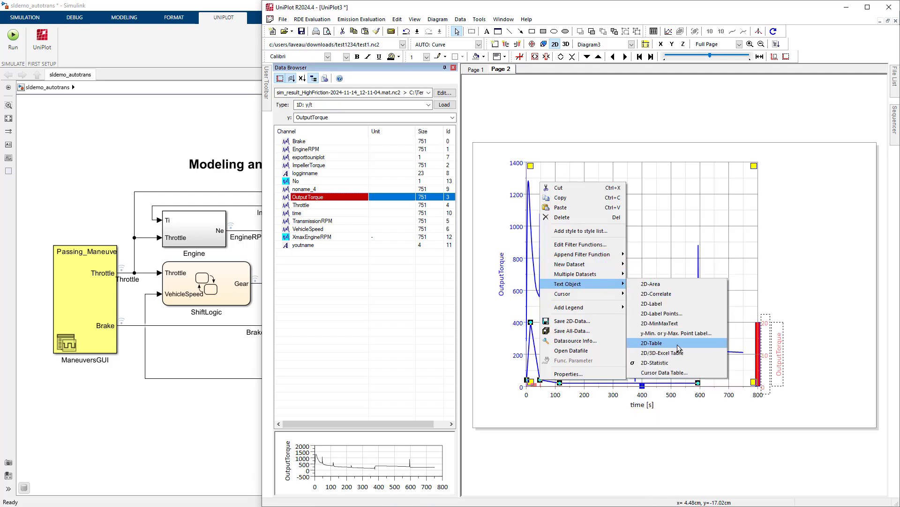
{"action": "left_click", "coordinate": [678, 347]}
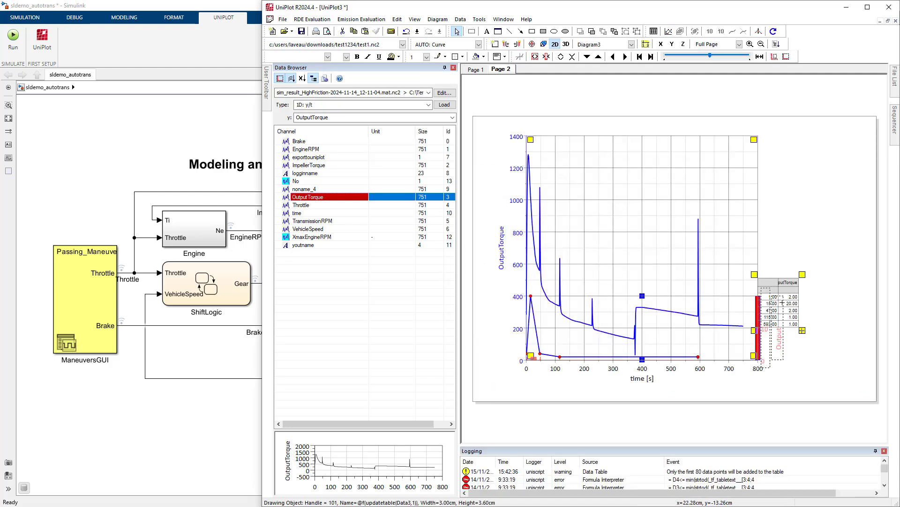
{"action": "left_click_drag", "start_coordinate": [782, 303], "coordinate": [790, 216]}
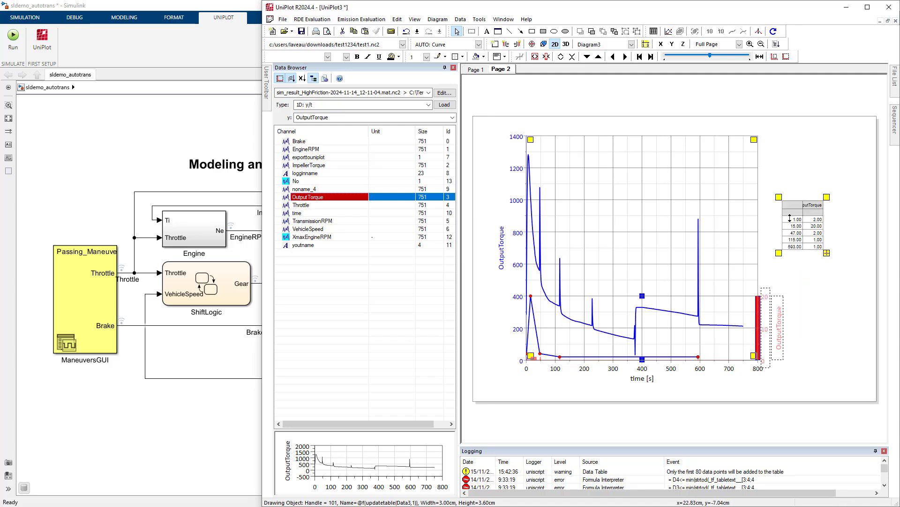
Apply conditional formatting to table cells B3:B7 that fills values greater than 10 with cyan
{"action": "left_click_drag", "start_coordinate": [790, 218], "coordinate": [813, 246]}
{"action": "left_click", "coordinate": [812, 239]}
{"action": "right_click", "coordinate": [810, 245]}
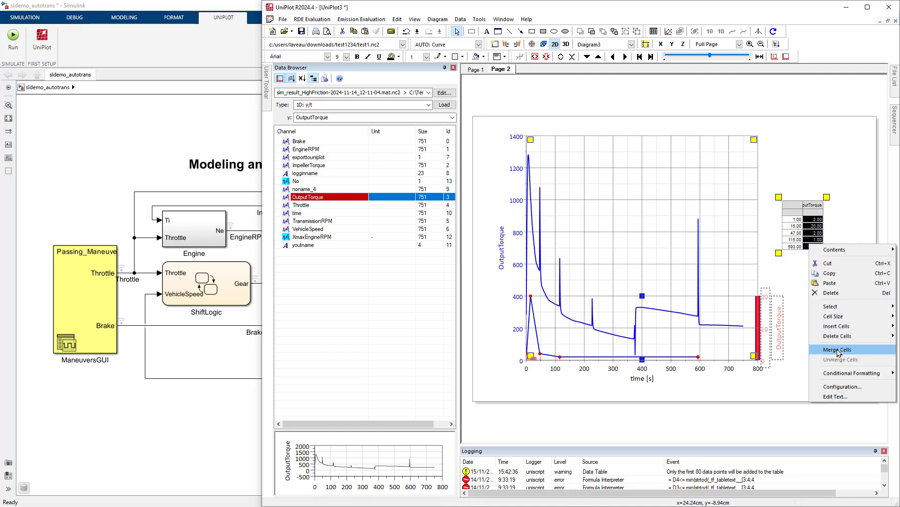
{"action": "mouse_move", "coordinate": [839, 373]}
{"action": "left_click", "coordinate": [790, 373]}
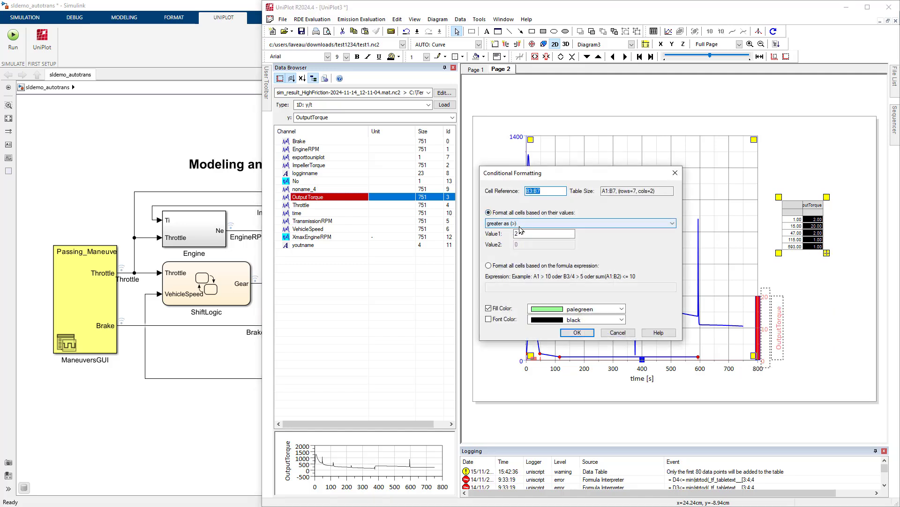
{"action": "left_click", "coordinate": [520, 232]}
{"action": "key", "text": "BackSpace"}
{"action": "type", "text": "10"}
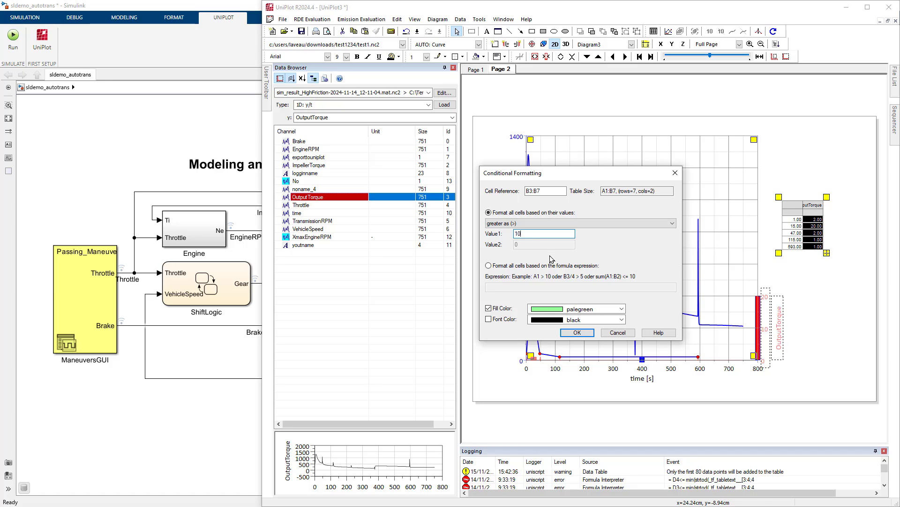
{"action": "left_click", "coordinate": [610, 309]}
{"action": "left_click_drag", "start_coordinate": [623, 396], "coordinate": [632, 323]}
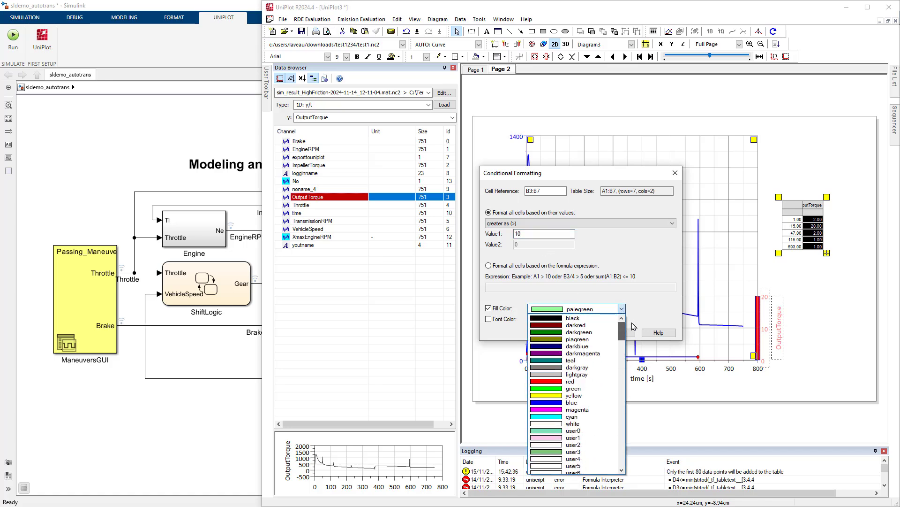
{"action": "left_click", "coordinate": [572, 416]}
{"action": "left_click", "coordinate": [587, 334]}
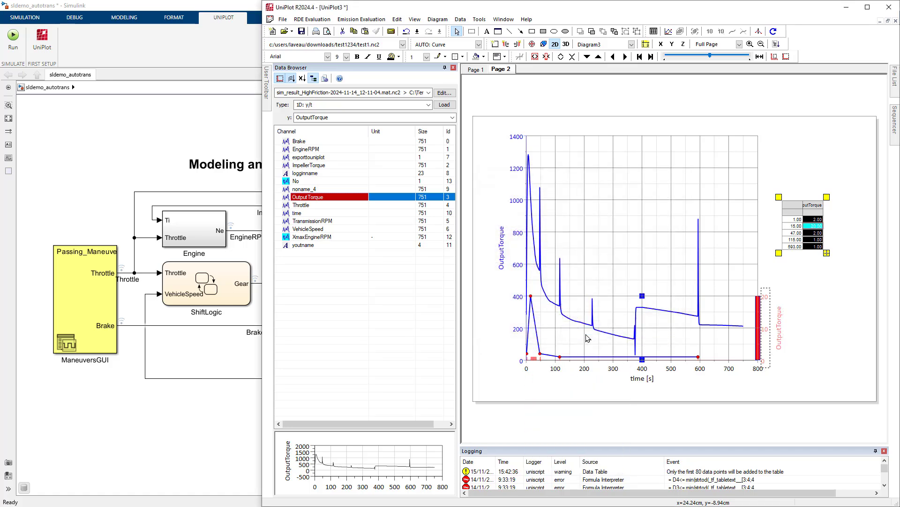
{"action": "left_click", "coordinate": [800, 284]}
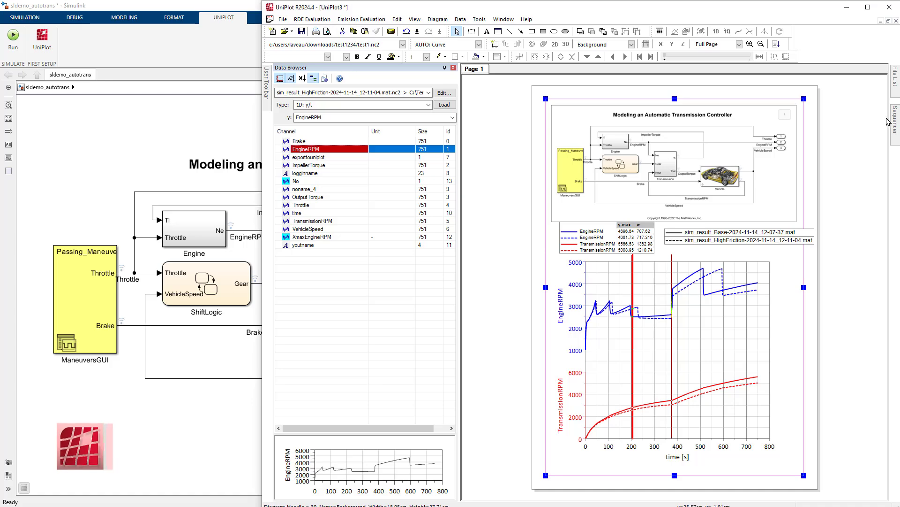
Pin the Sequencer open and enlarge its sequence and workspace areas so that both lists show more entries
{"action": "mouse_move", "coordinate": [895, 120]}
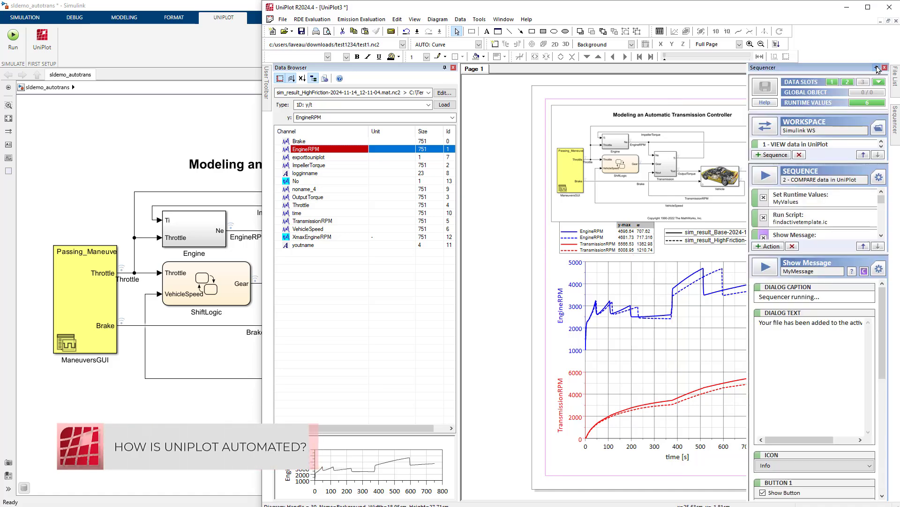
{"action": "left_click", "coordinate": [877, 68]}
{"action": "left_click_drag", "start_coordinate": [813, 255], "coordinate": [805, 333]}
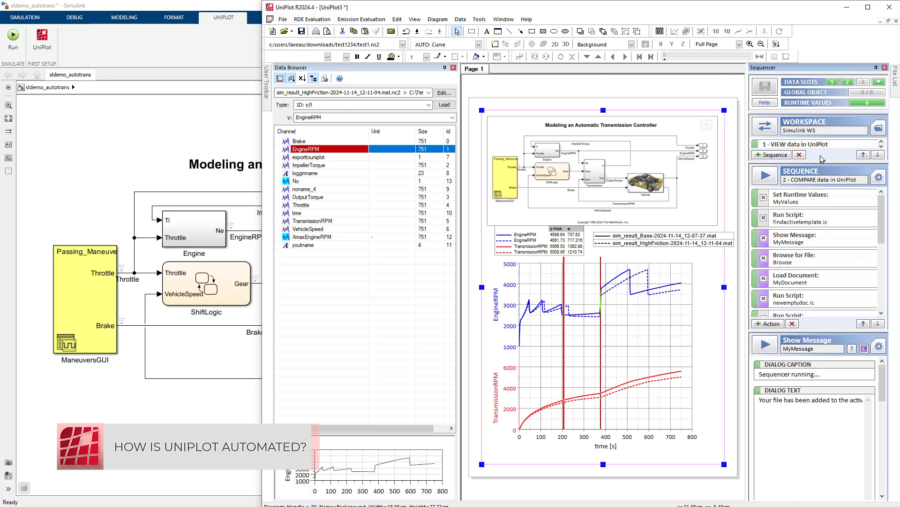
{"action": "left_click_drag", "start_coordinate": [817, 162], "coordinate": [818, 220]}
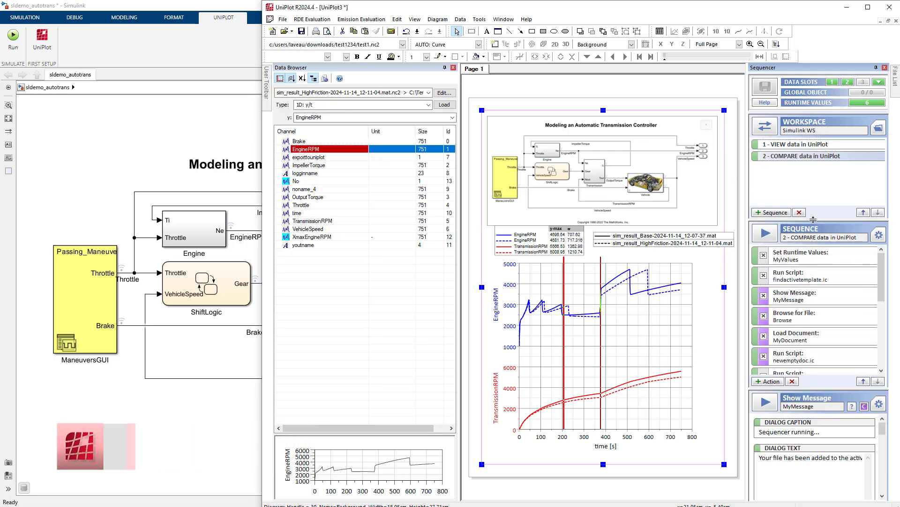
Inspect the actions of the sequences "1 - VIEW data in UniPlot" and "2 - COMPARE data in UniPlot", including the Sequencer's runtime values
{"action": "left_click", "coordinate": [792, 148]}
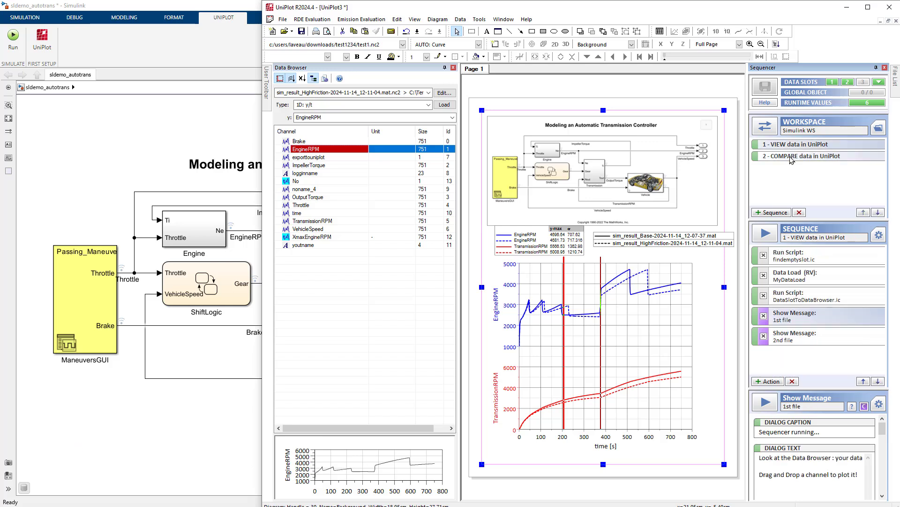
{"action": "left_click", "coordinate": [792, 159]}
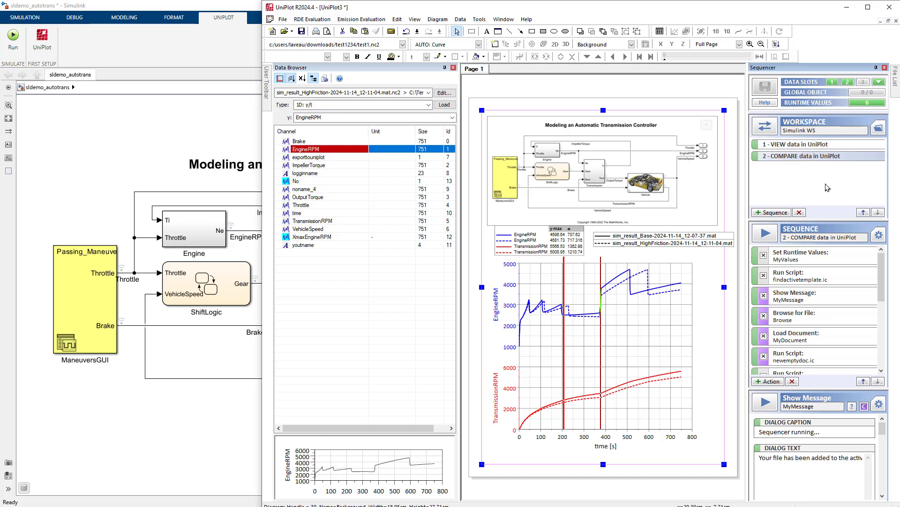
{"action": "left_click", "coordinate": [873, 103]}
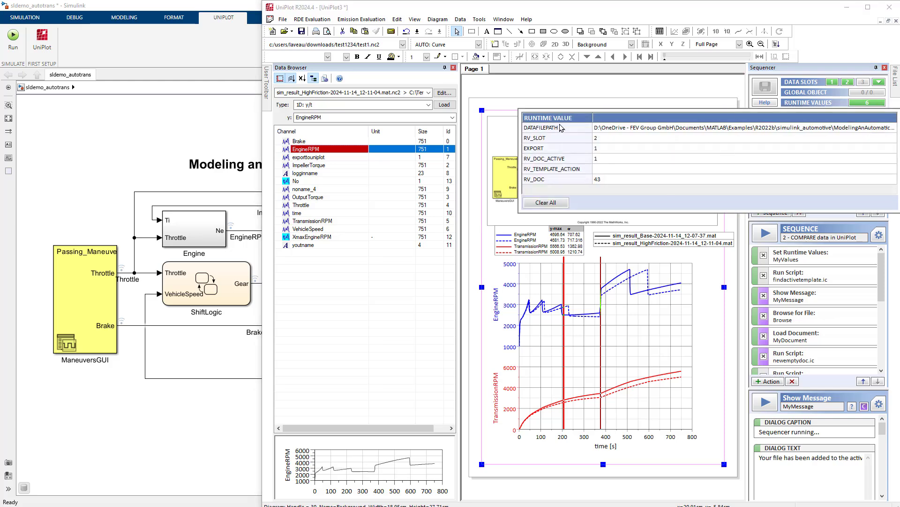